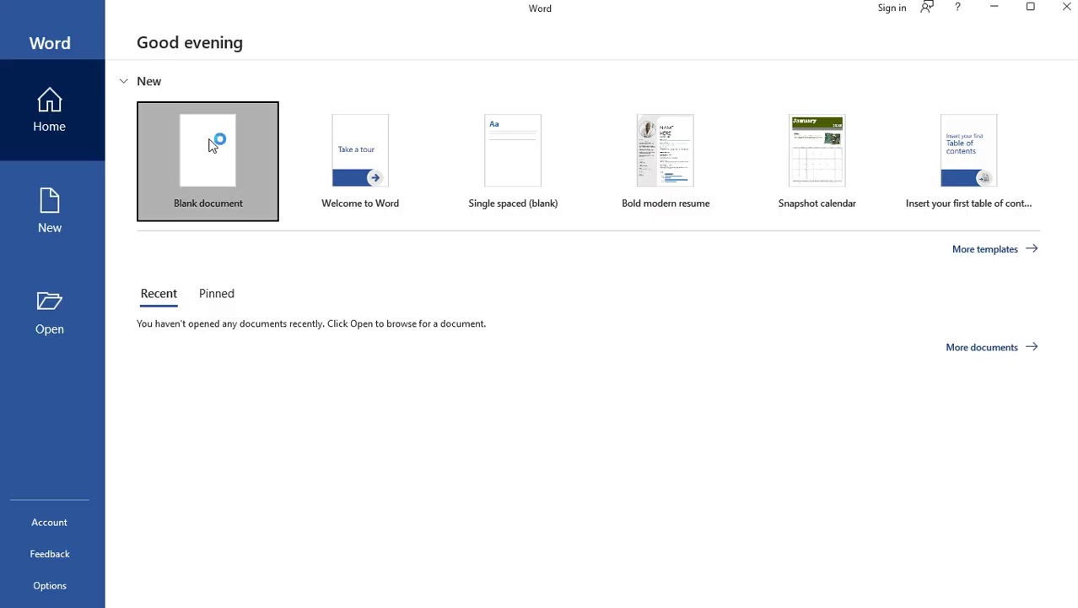
- Create a blank document and set its custom paper size to 6 inches wide by 4 inches high
click(207, 160)
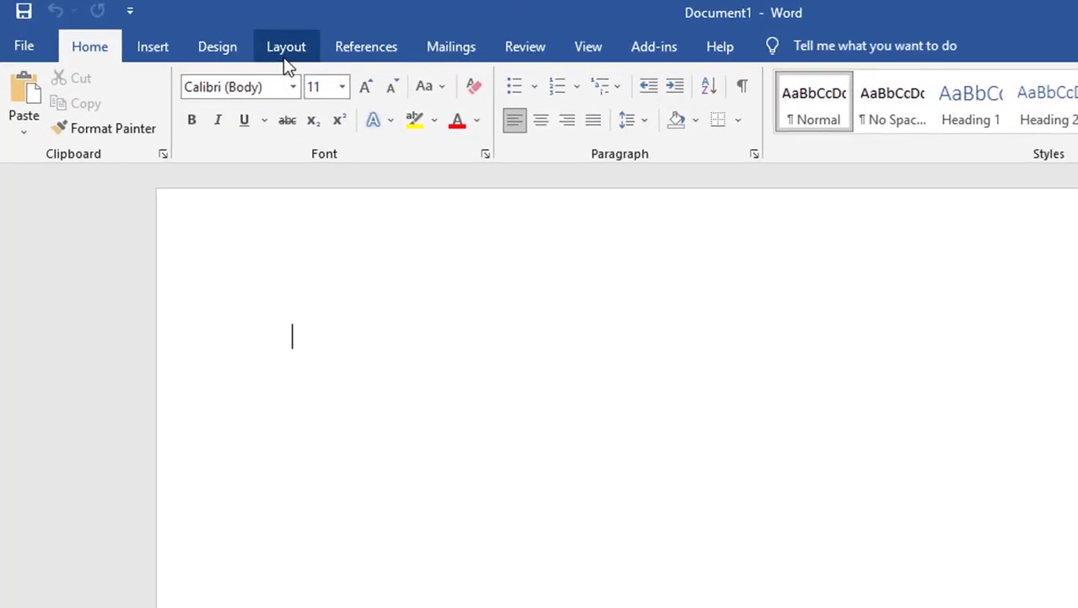
click(295, 51)
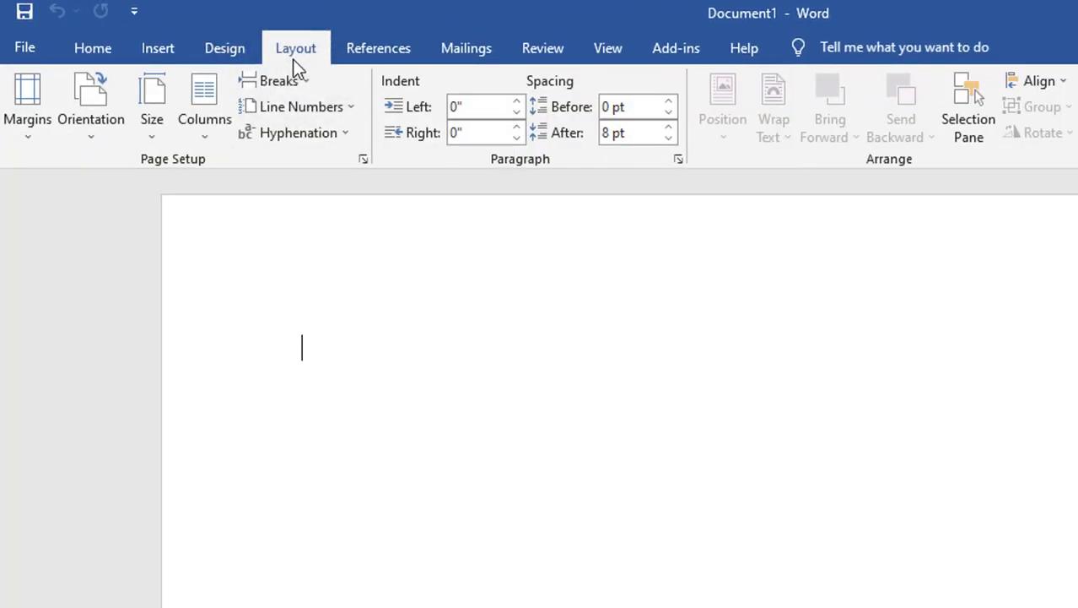
click(145, 127)
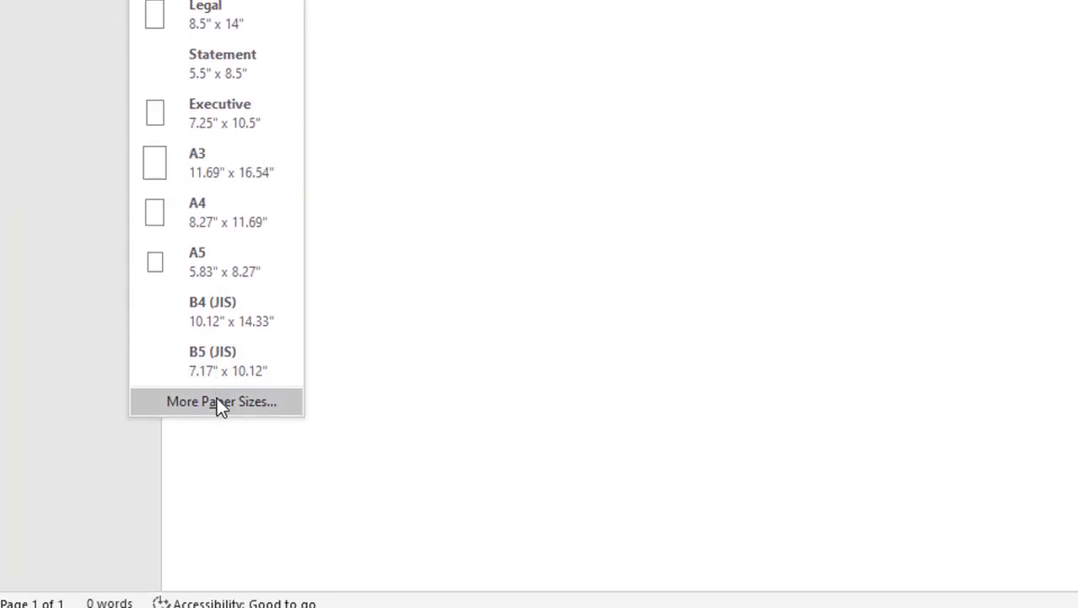
click(217, 400)
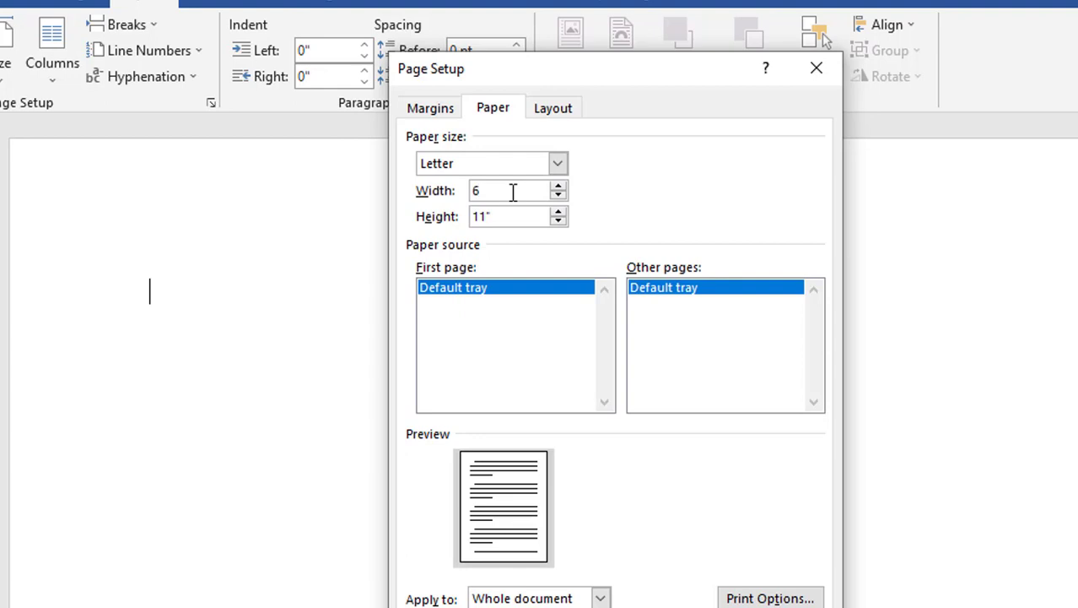
click(513, 192)
text(6)
click(517, 216)
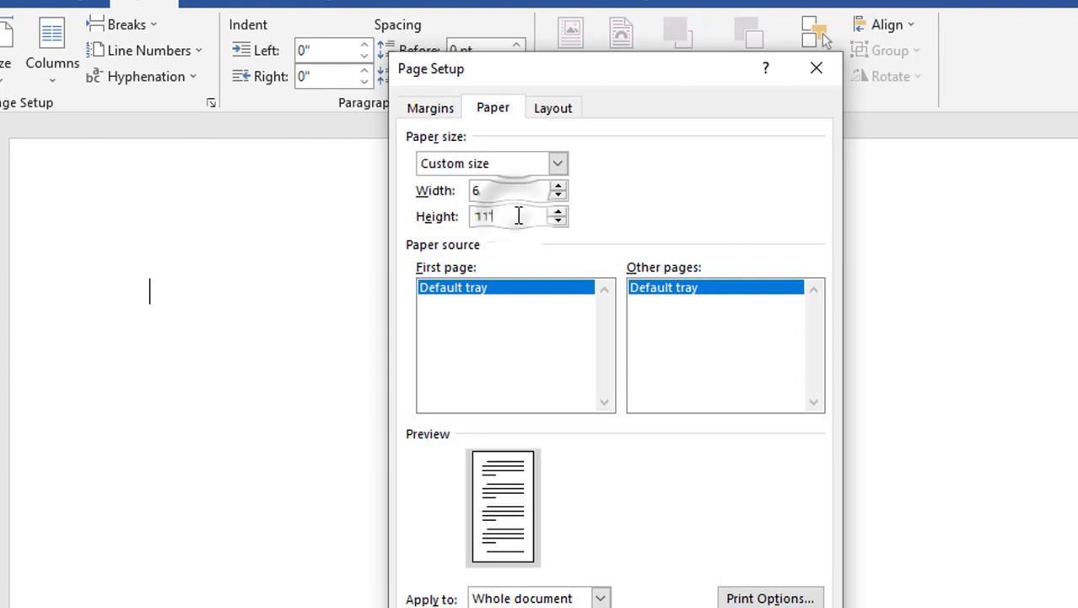
key(BackSpace)
key(BackSpace)
key(BackSpace)
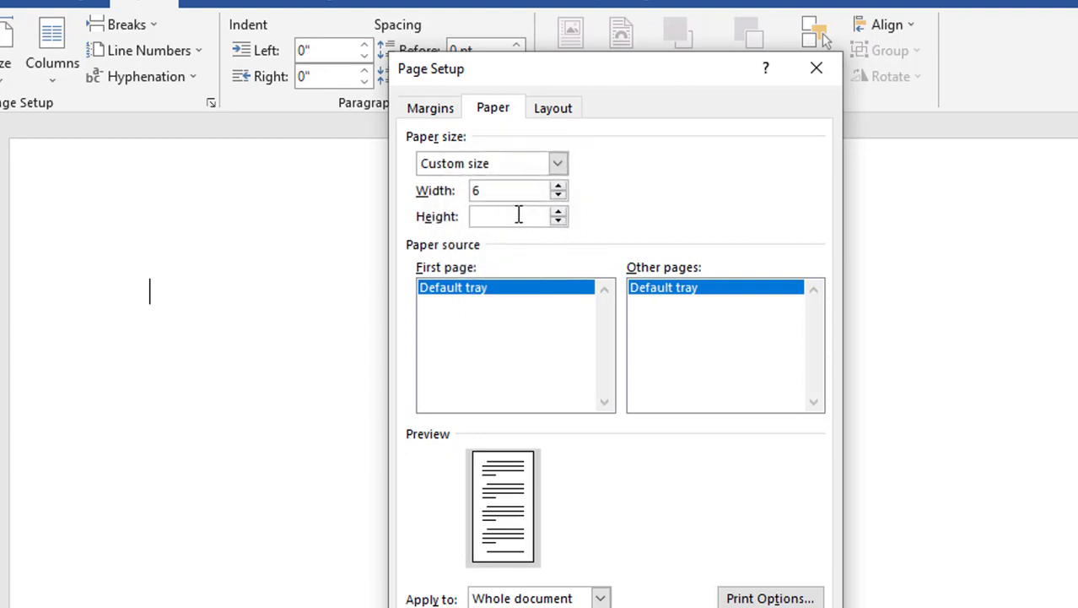
text(4)
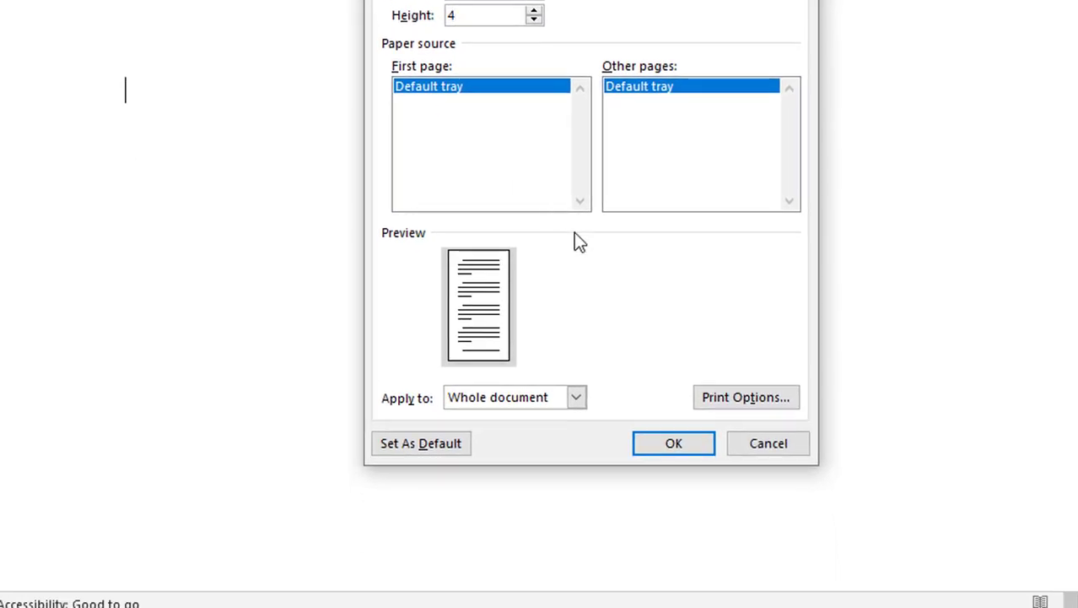
click(662, 440)
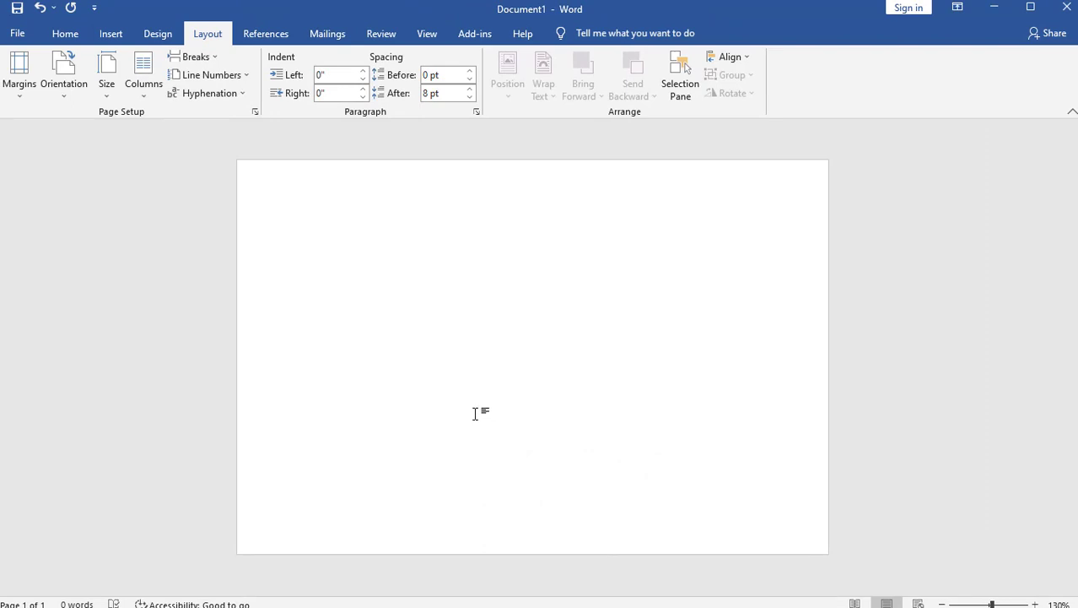
- Insert the portrait photo "20210724_234054-removebg-removebg-preview (5)" from the Desktop folder
click(111, 36)
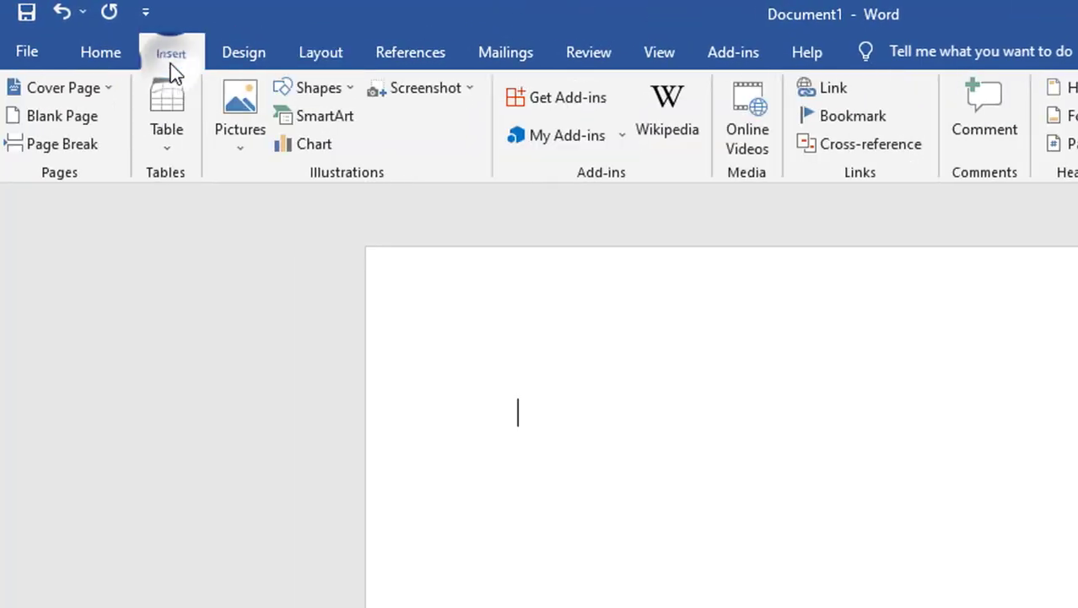
click(244, 125)
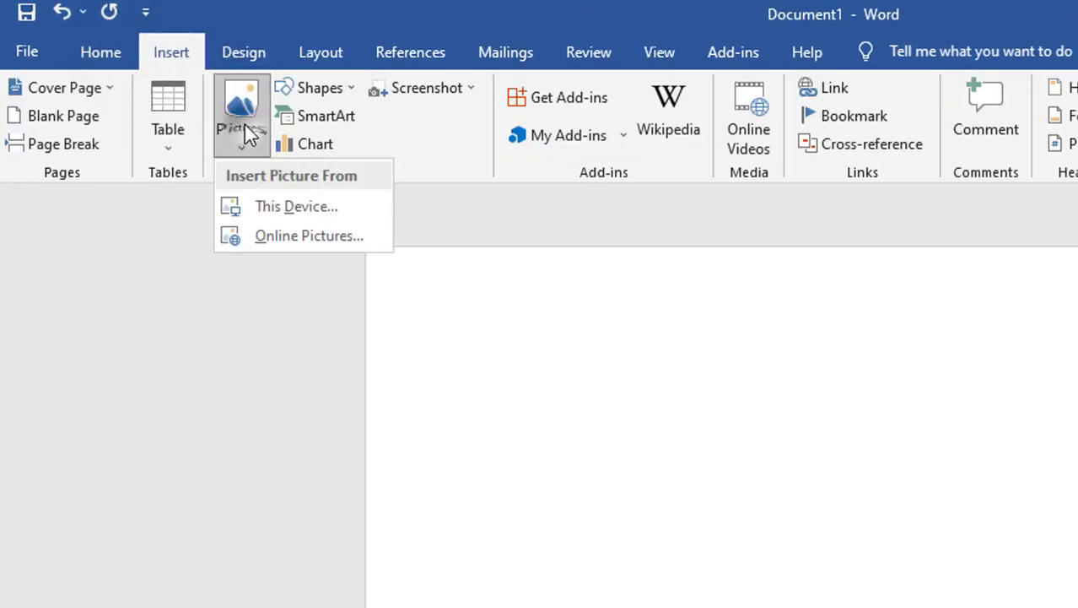
click(291, 209)
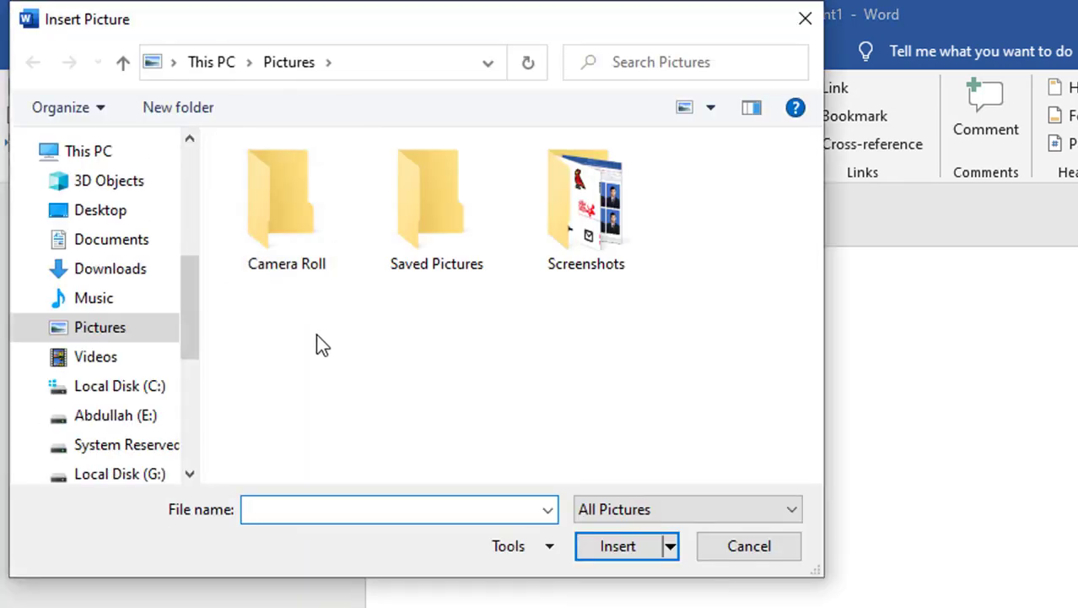
click(106, 216)
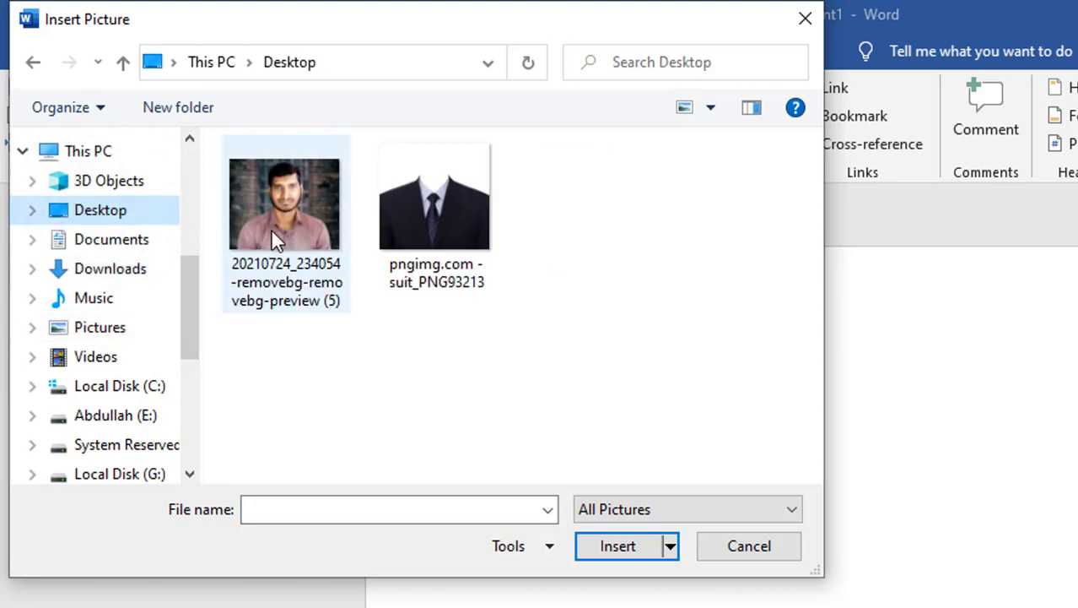
click(281, 213)
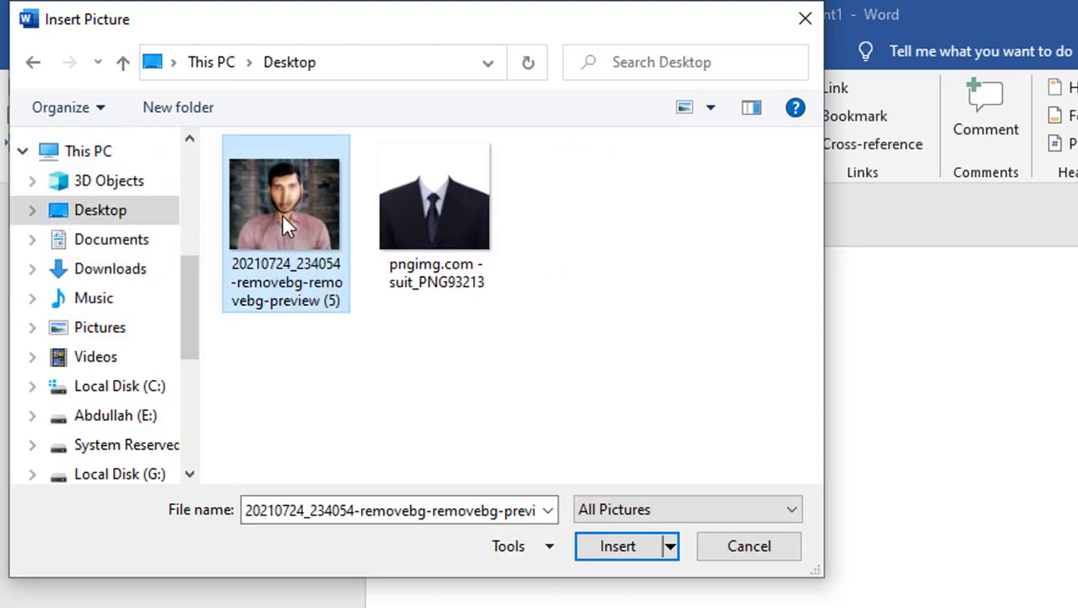
click(616, 548)
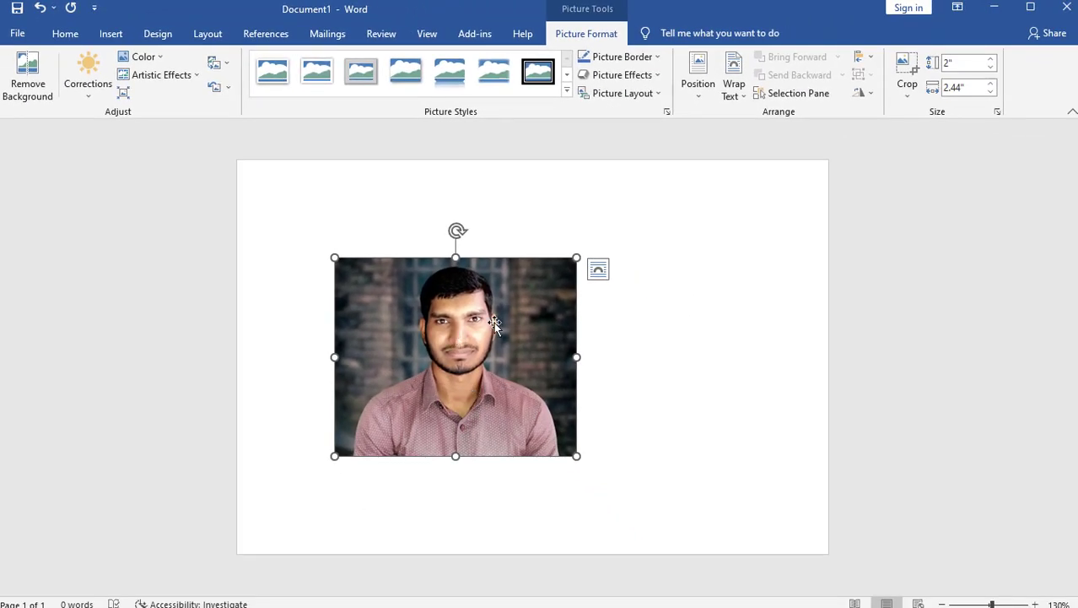
- Set the photo's text wrapping to In Front of Text and move it slightly toward the page's centre
click(737, 88)
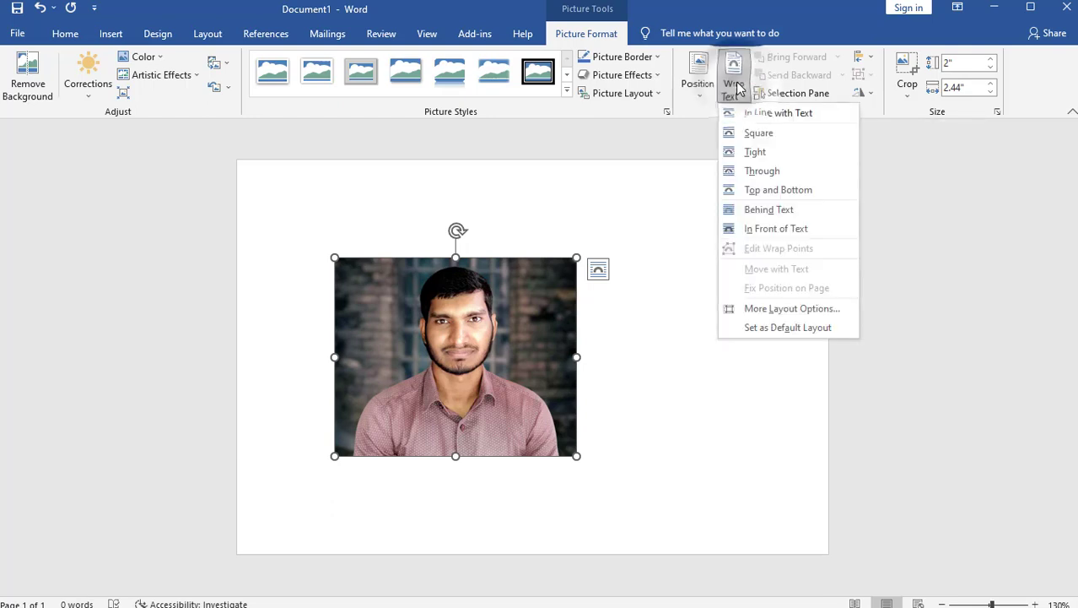
click(781, 232)
drag(453, 375, 486, 373)
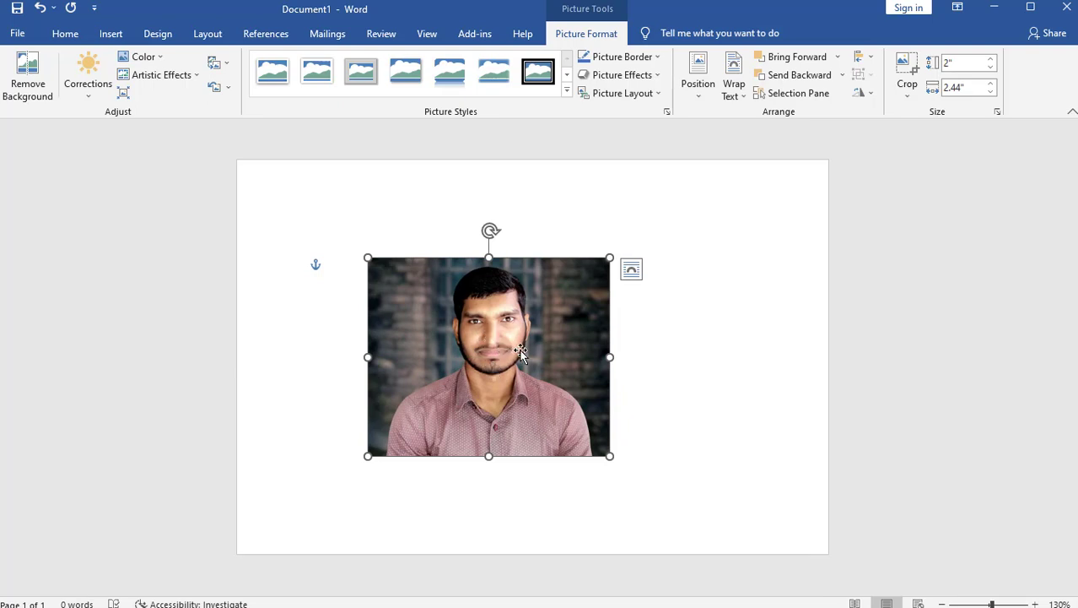
- Crop both vertical sides of the photo, leaving it about 1.71 inches wide
click(903, 66)
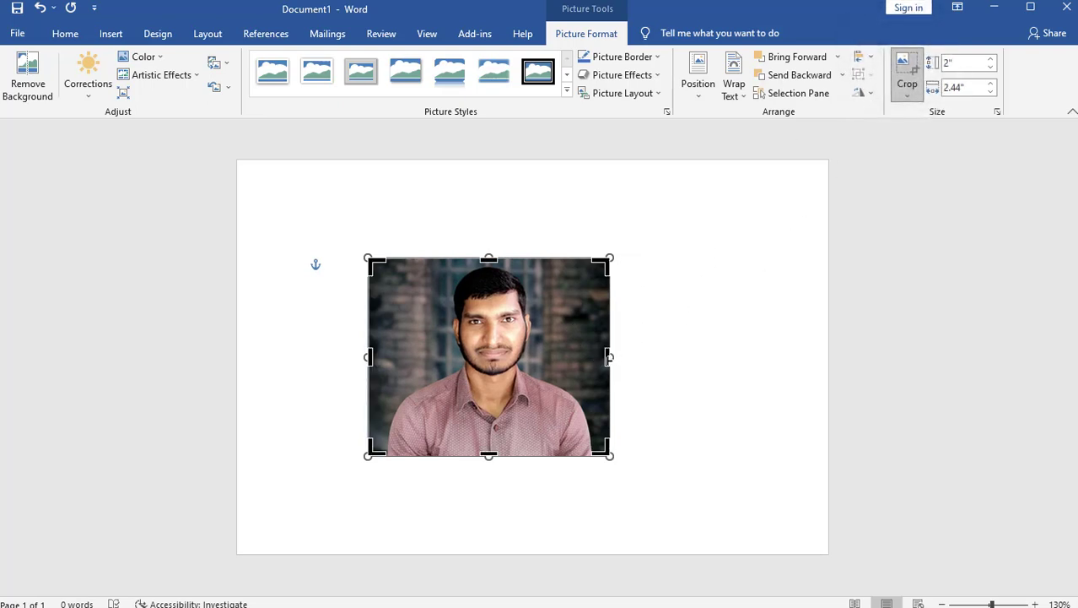
drag(608, 356, 576, 369)
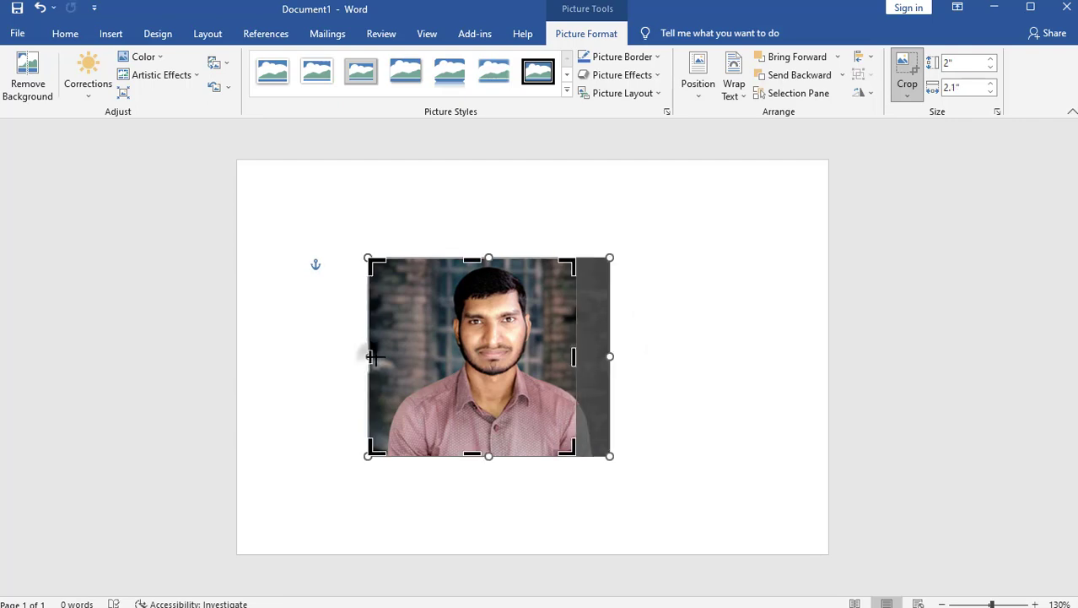
drag(369, 356, 406, 356)
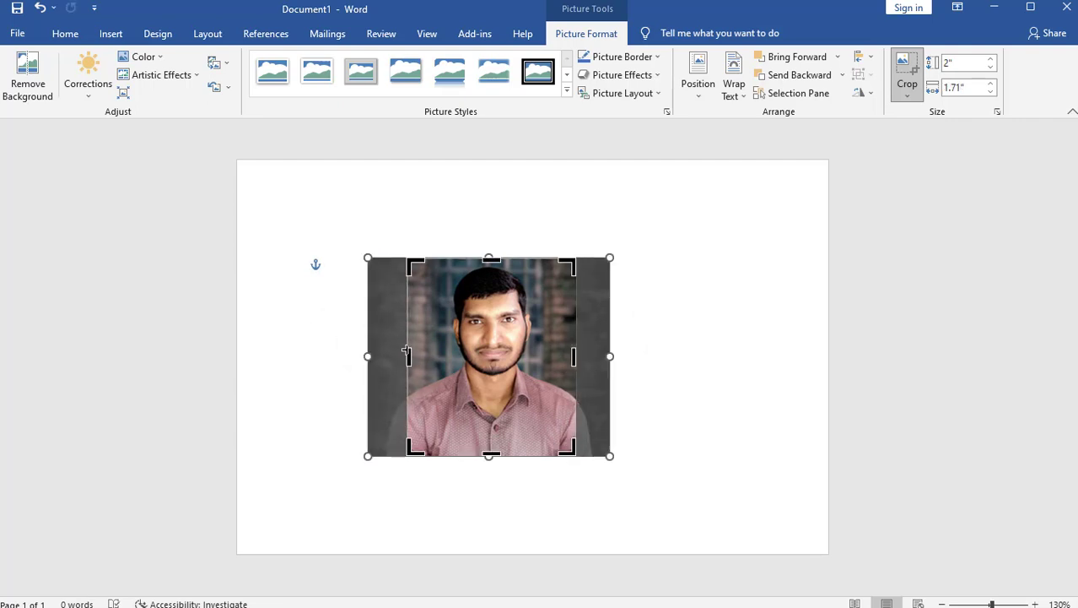
click(679, 309)
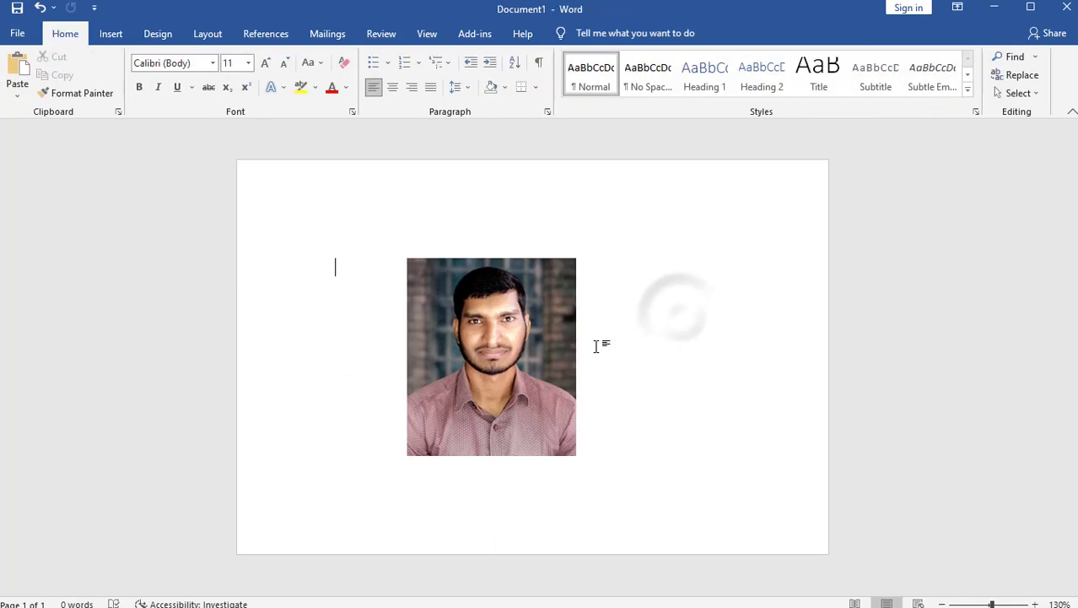
- Try a 15% brightness correction on the cropped photo, then reset the picture corrections
right_click(517, 359)
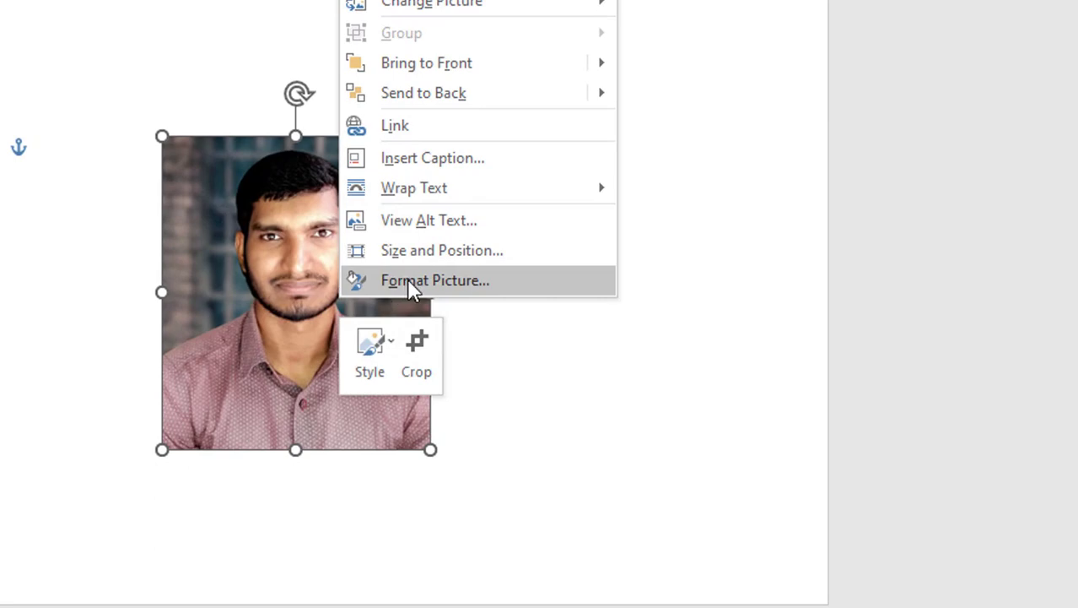
click(432, 283)
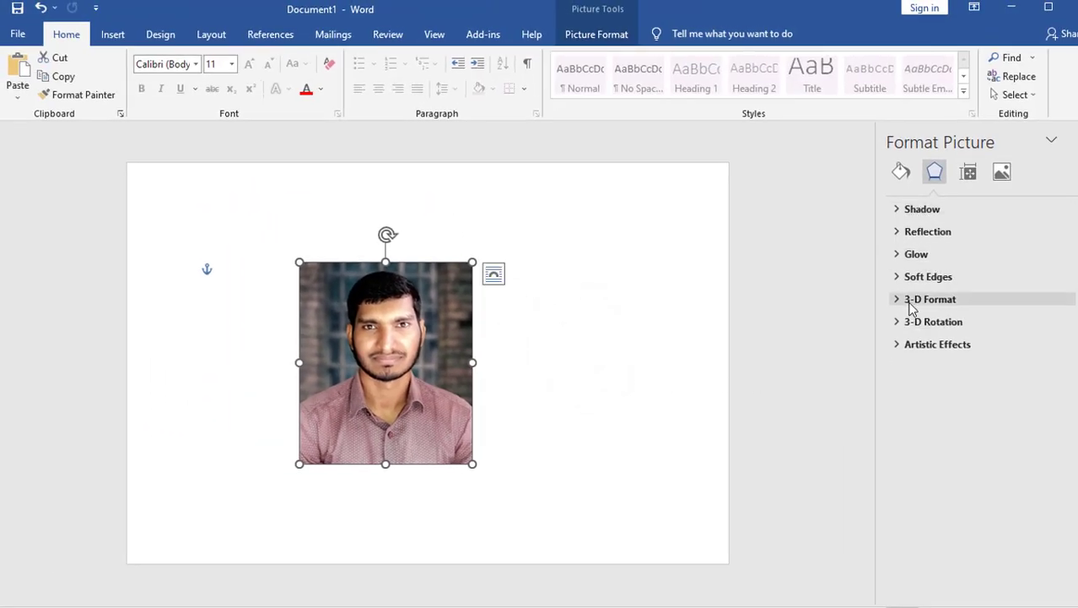
click(1001, 173)
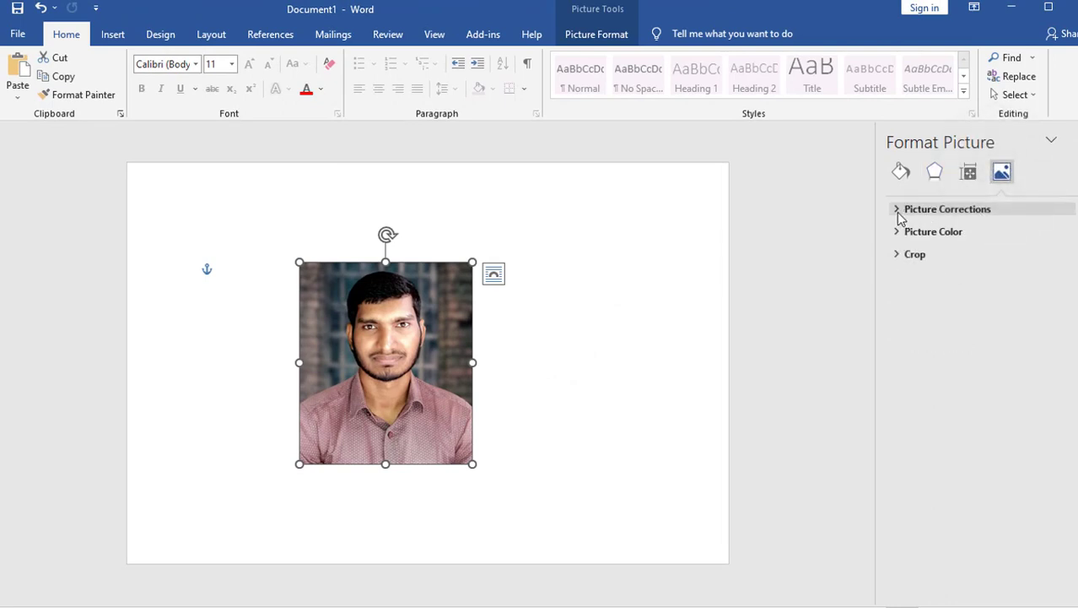
click(899, 211)
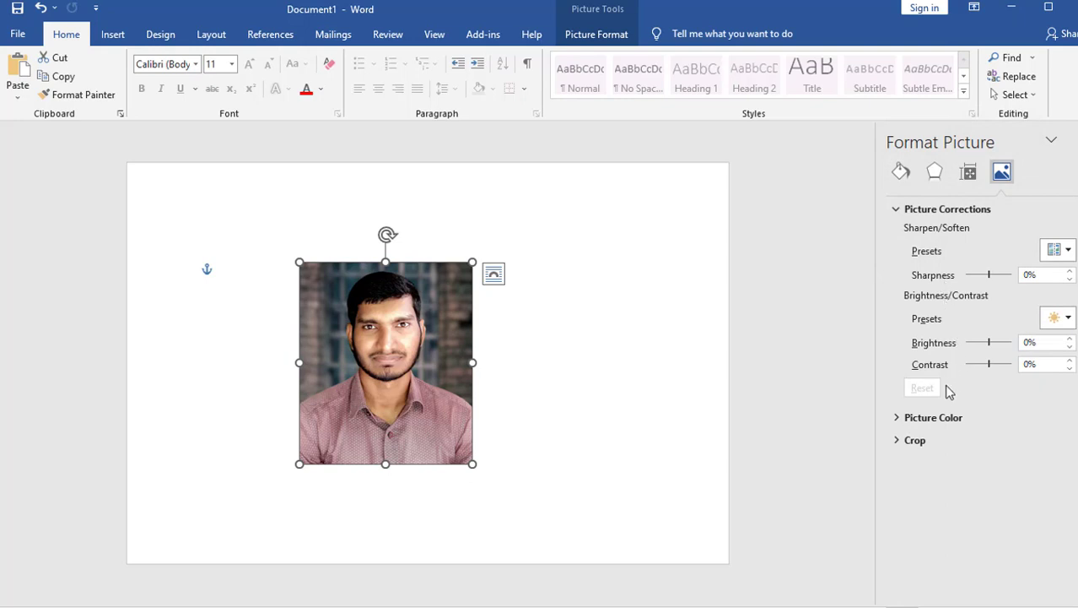
click(912, 421)
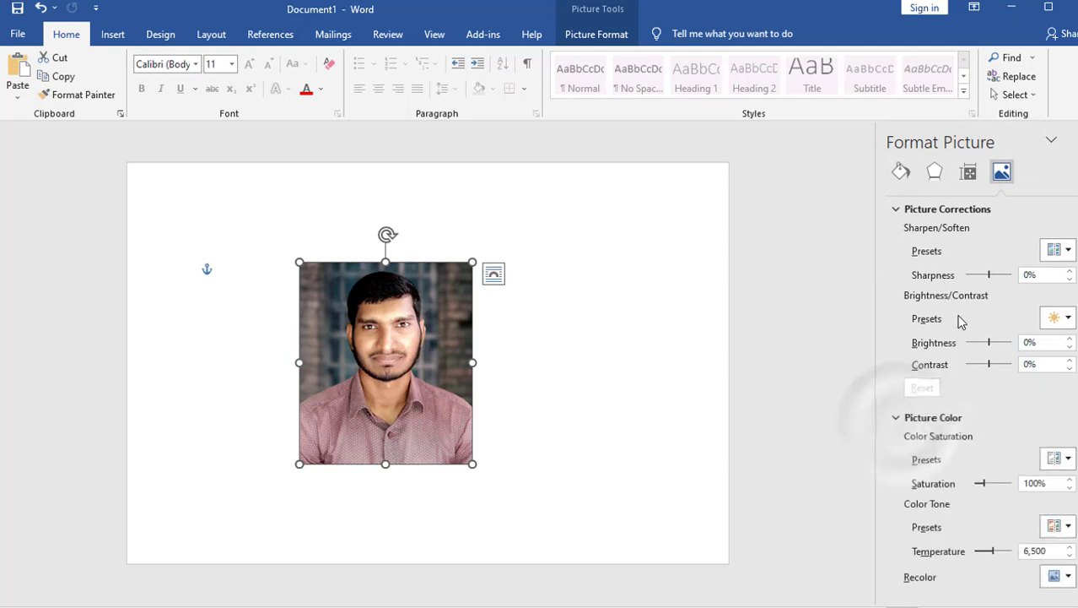
click(991, 343)
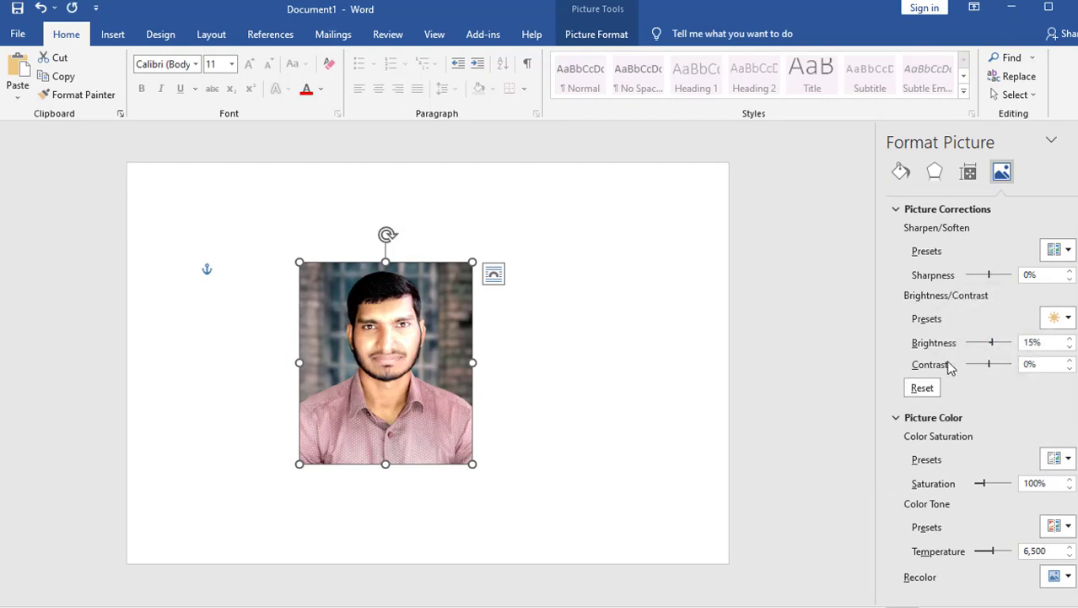
click(926, 391)
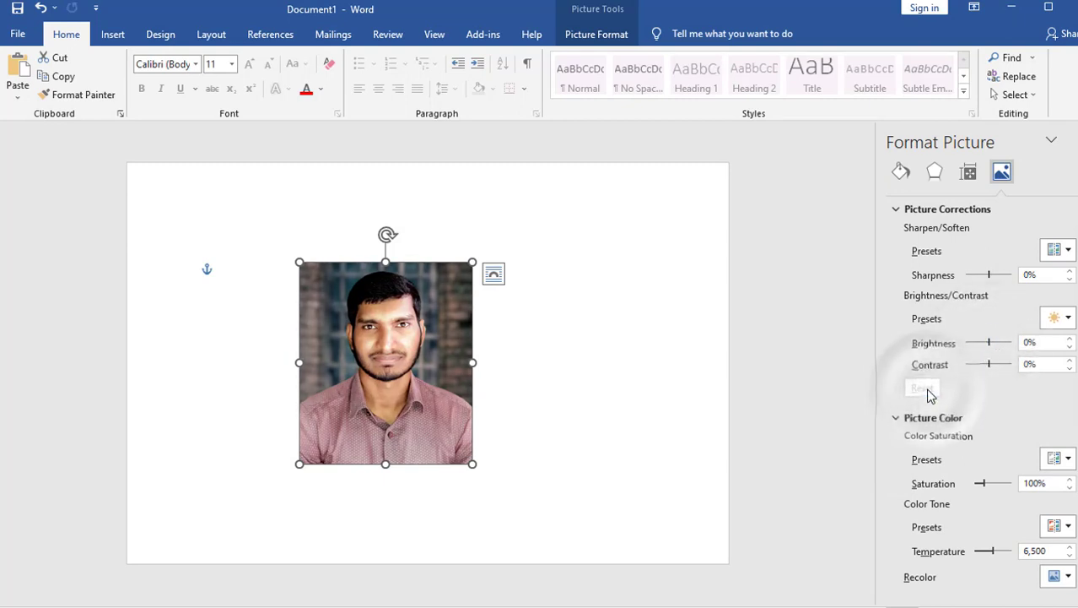
click(1074, 141)
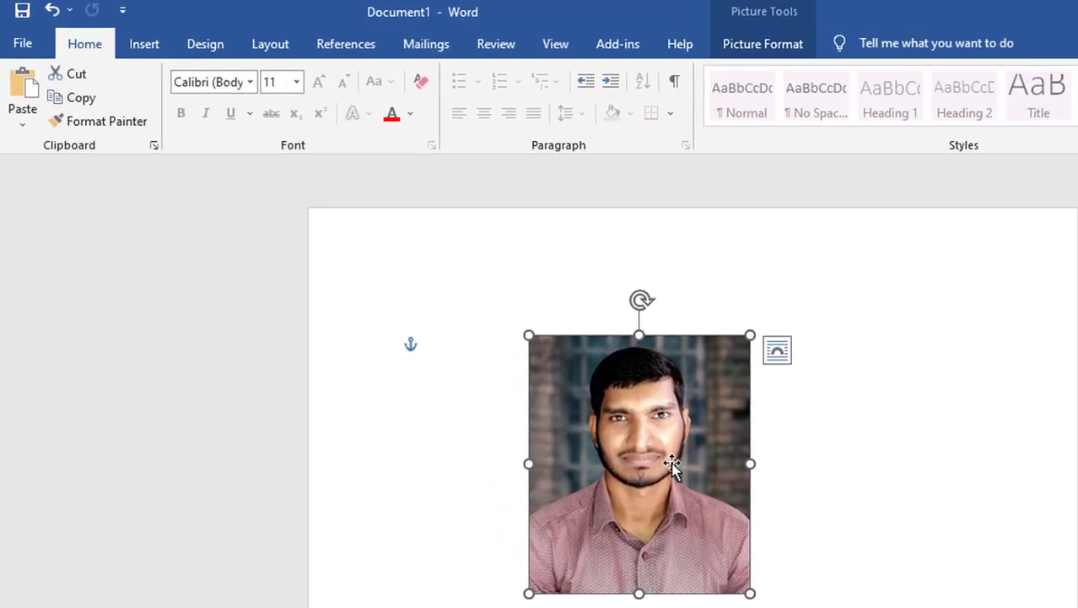
- Start removing the photo's background and enlarge the selection frame to enclose the shoulders and the lower edge of the shirt
click(769, 46)
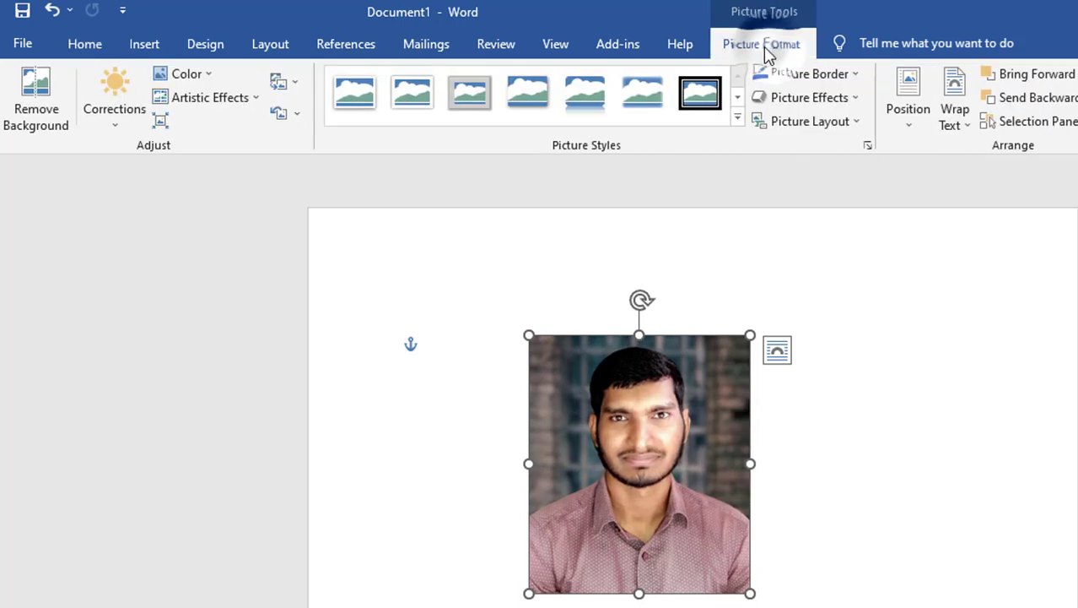
click(37, 121)
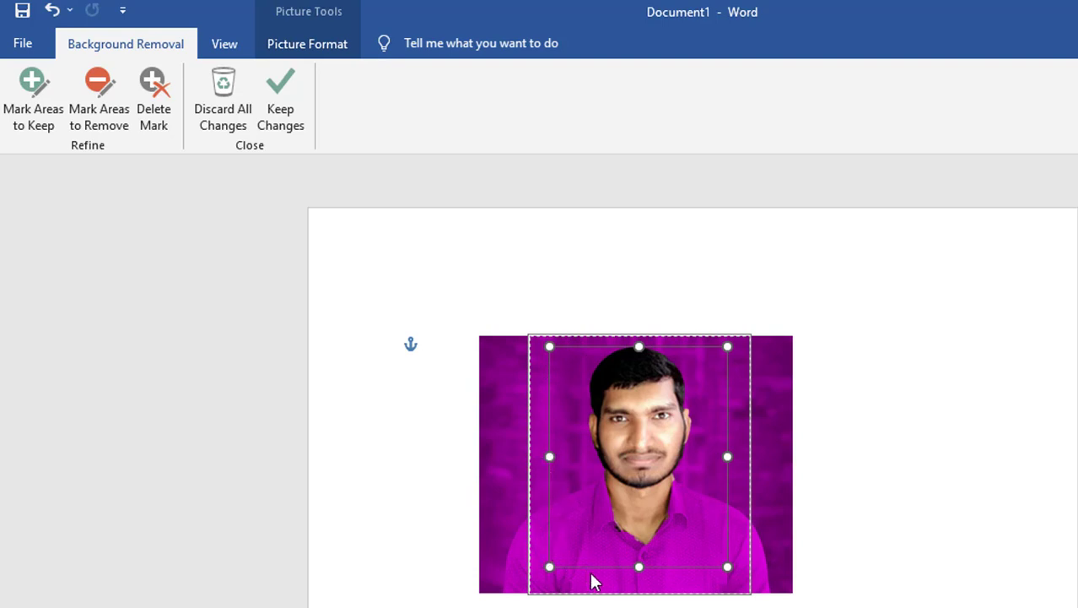
drag(638, 567, 639, 596)
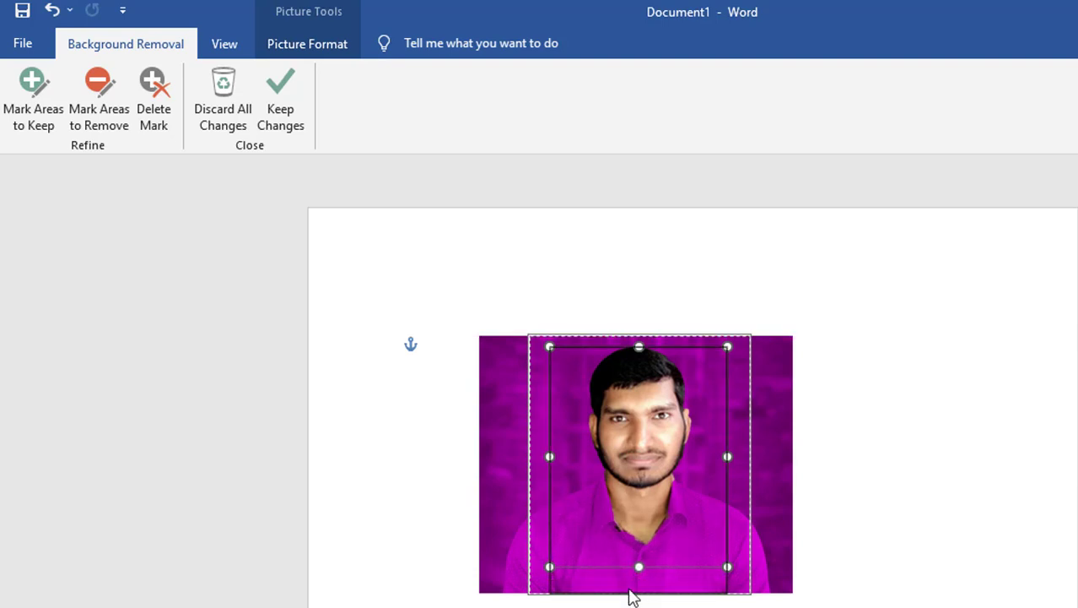
drag(548, 472, 505, 489)
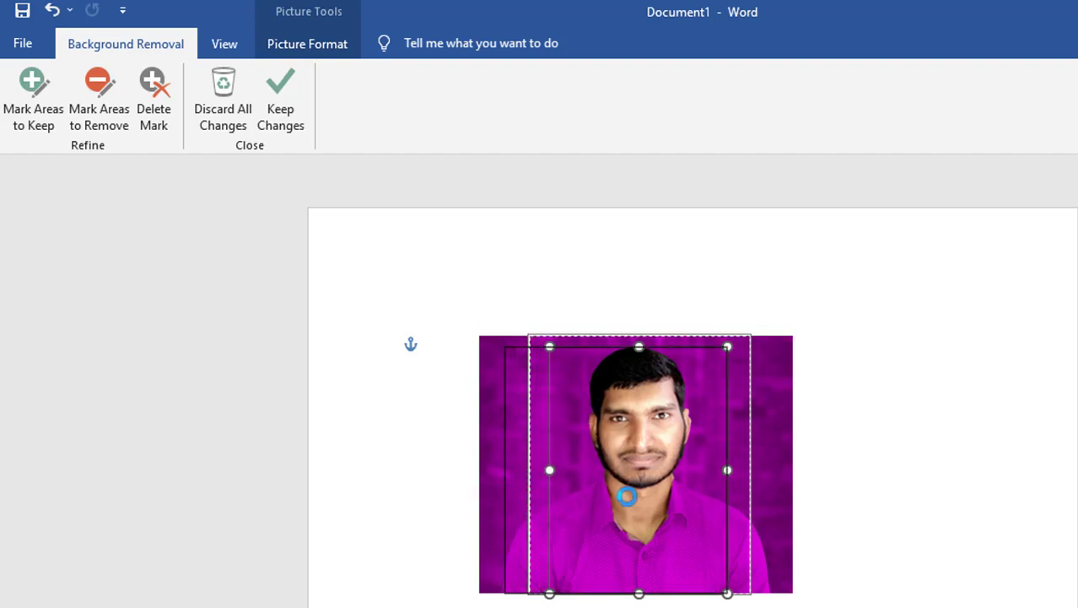
drag(722, 468, 772, 469)
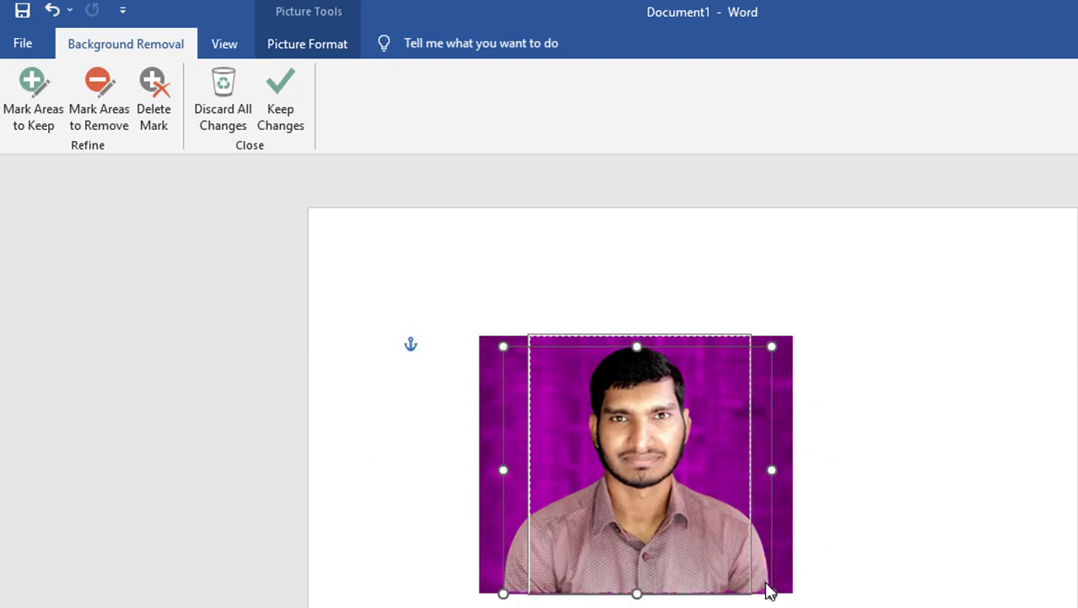
- Mark the shirt's lower corner to keep and the background strip beside that shoulder to remove, and apply the background removal
click(30, 90)
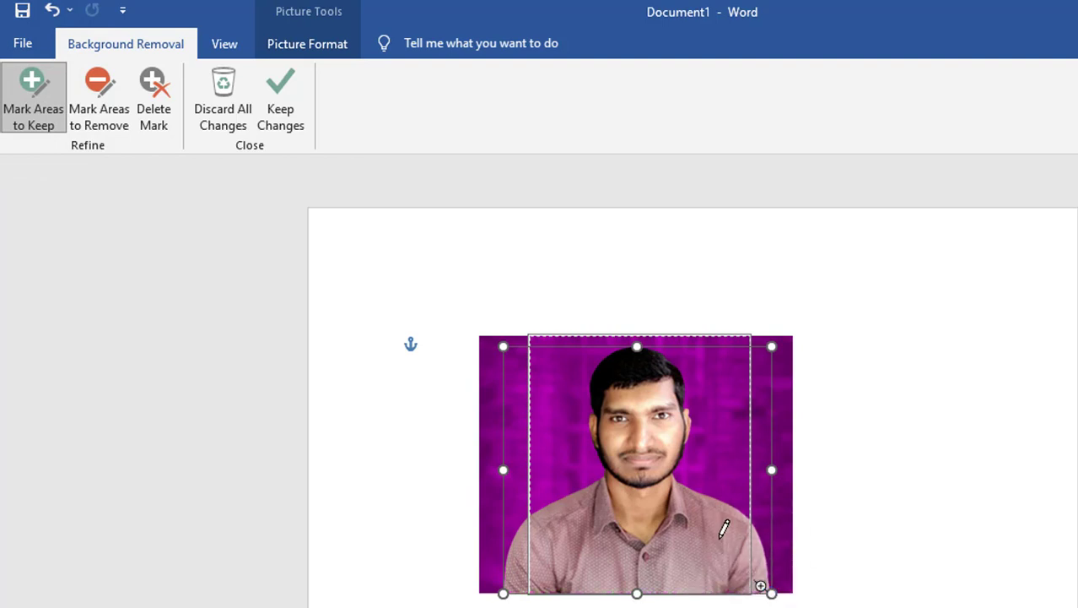
click(780, 572)
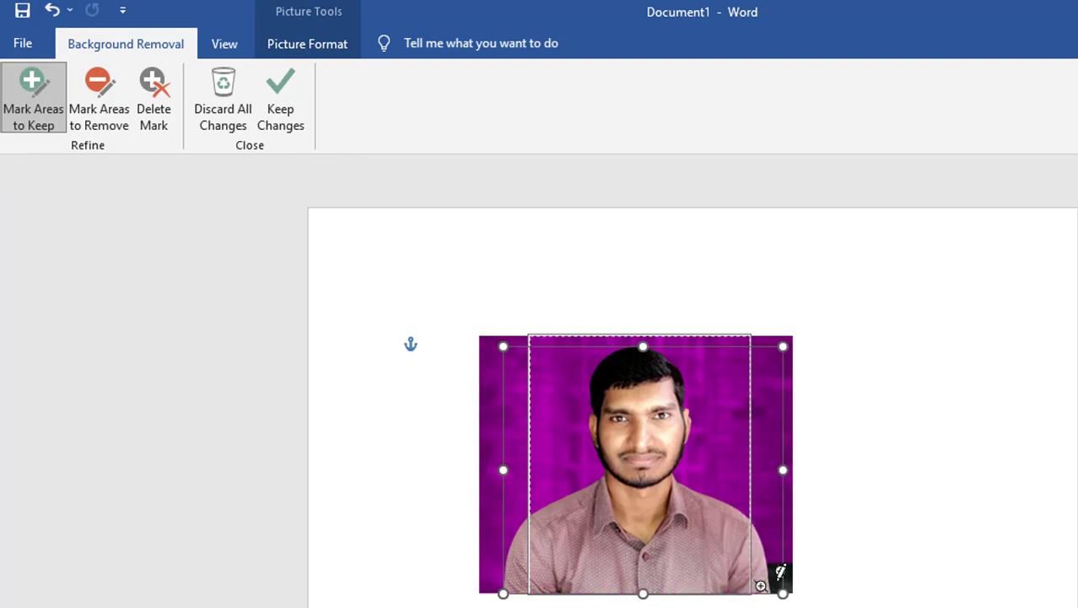
click(102, 95)
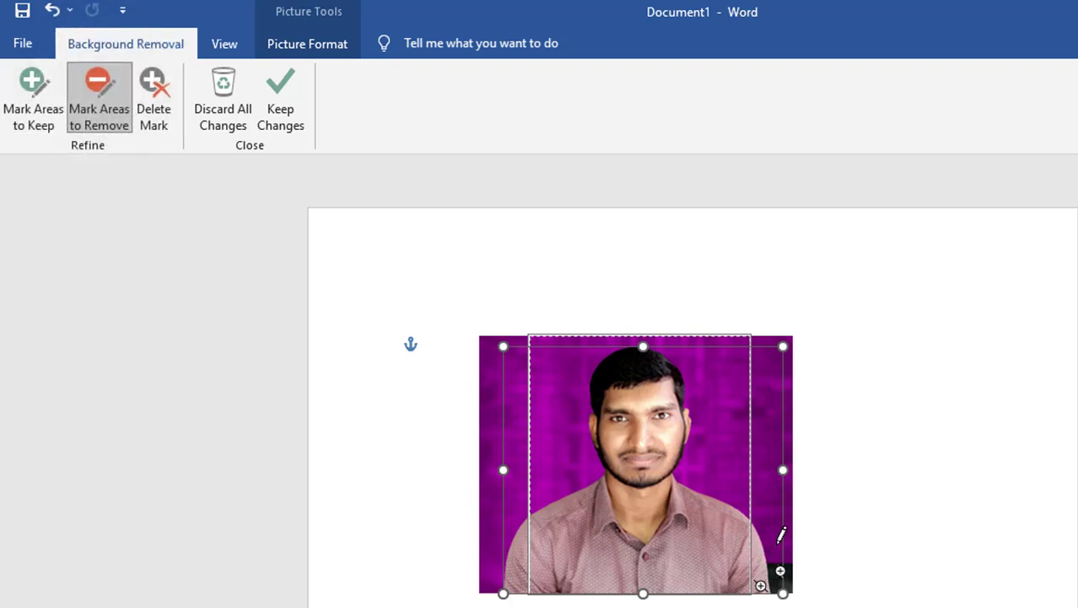
drag(777, 545, 784, 589)
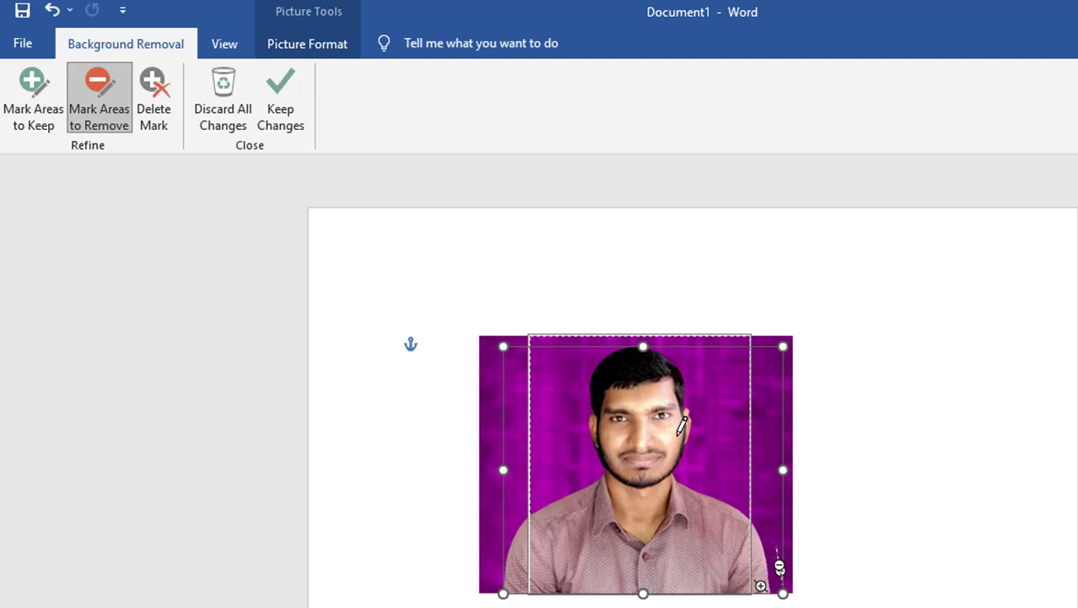
click(281, 105)
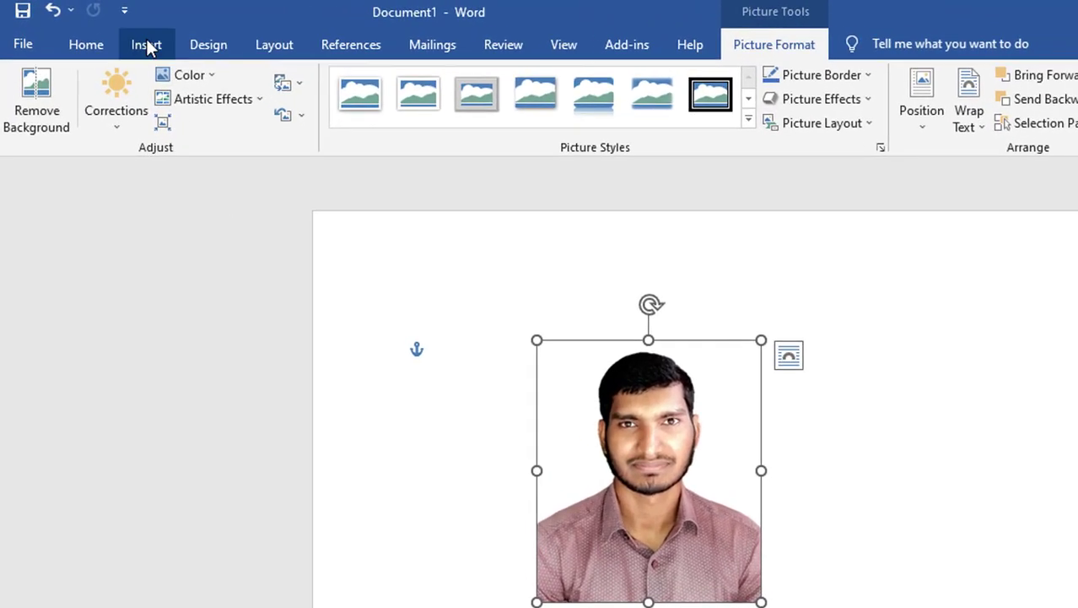
- Insert the suit picture "pngimg.com - suit_PNG93213" from the Desktop folder
click(148, 46)
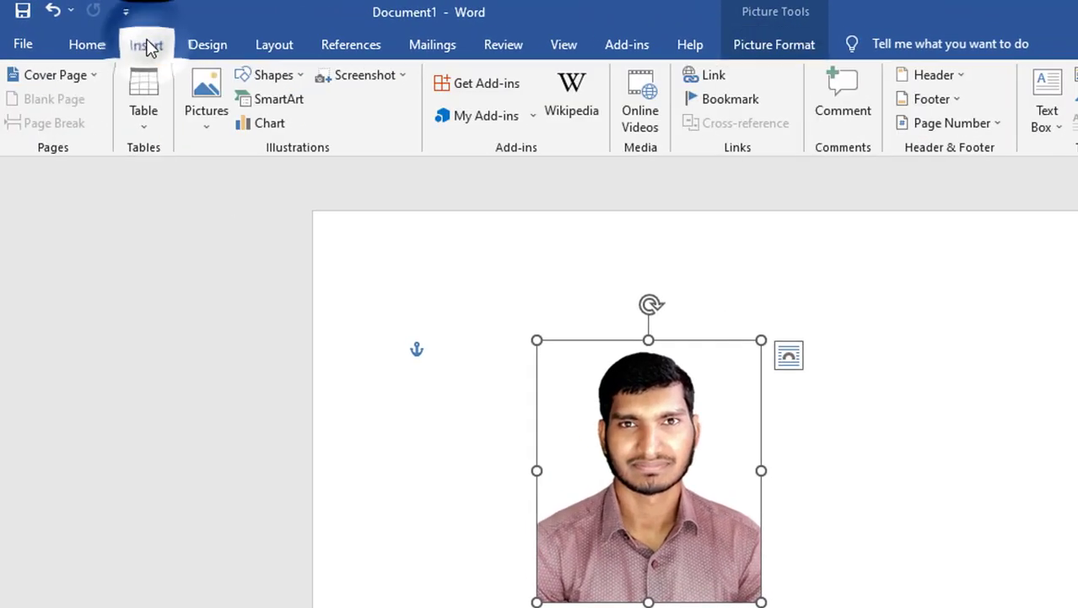
click(208, 118)
click(251, 177)
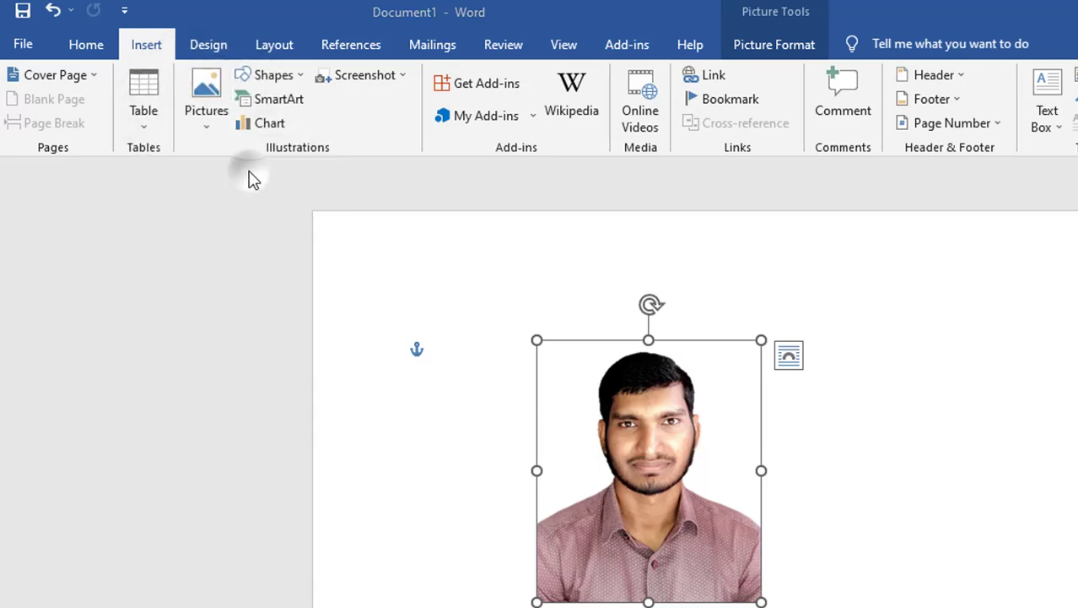
click(394, 185)
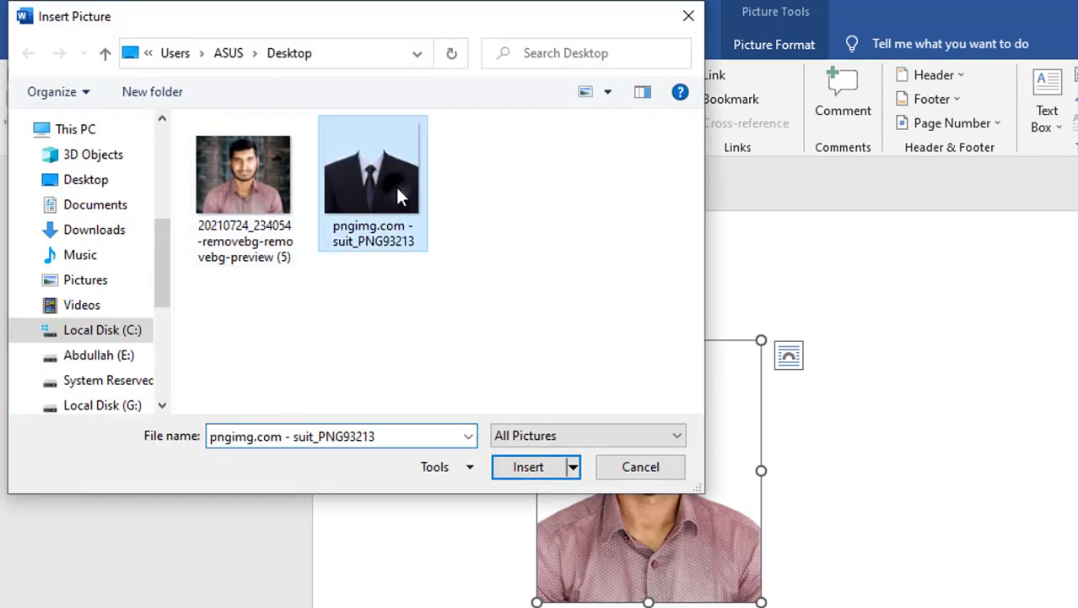
click(543, 476)
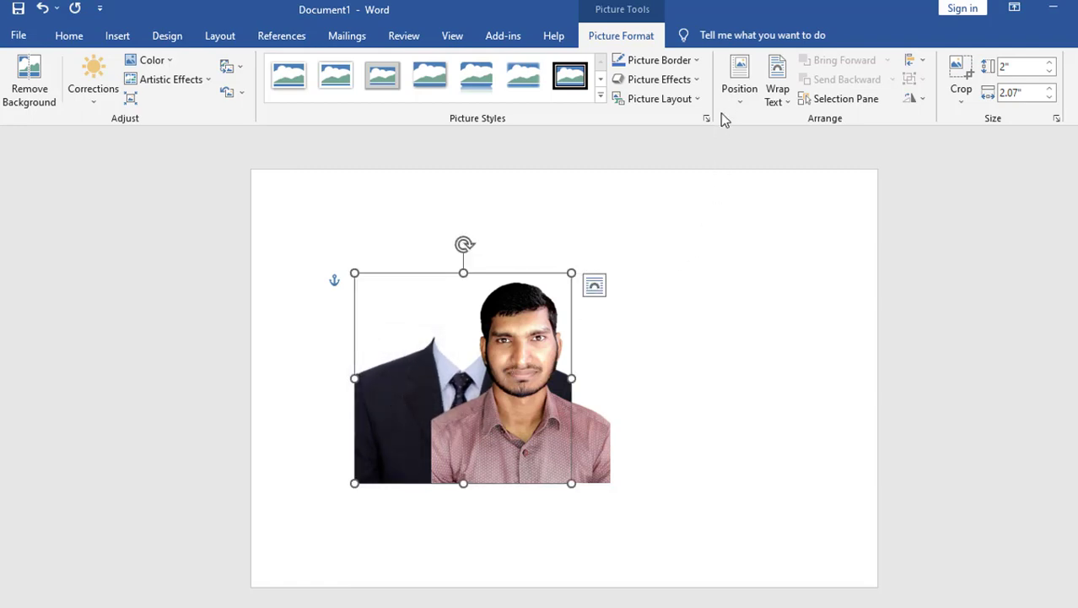
- Position the suit picture in the middle centre of the page with text wrapping, and move it over the portrait's shirt below the chin
click(739, 80)
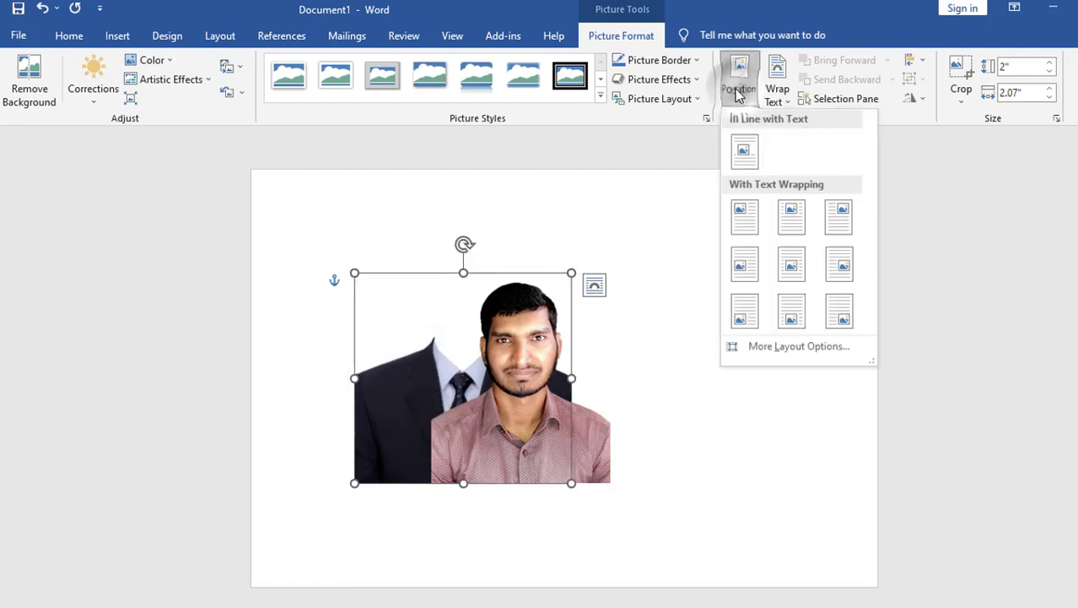
click(799, 270)
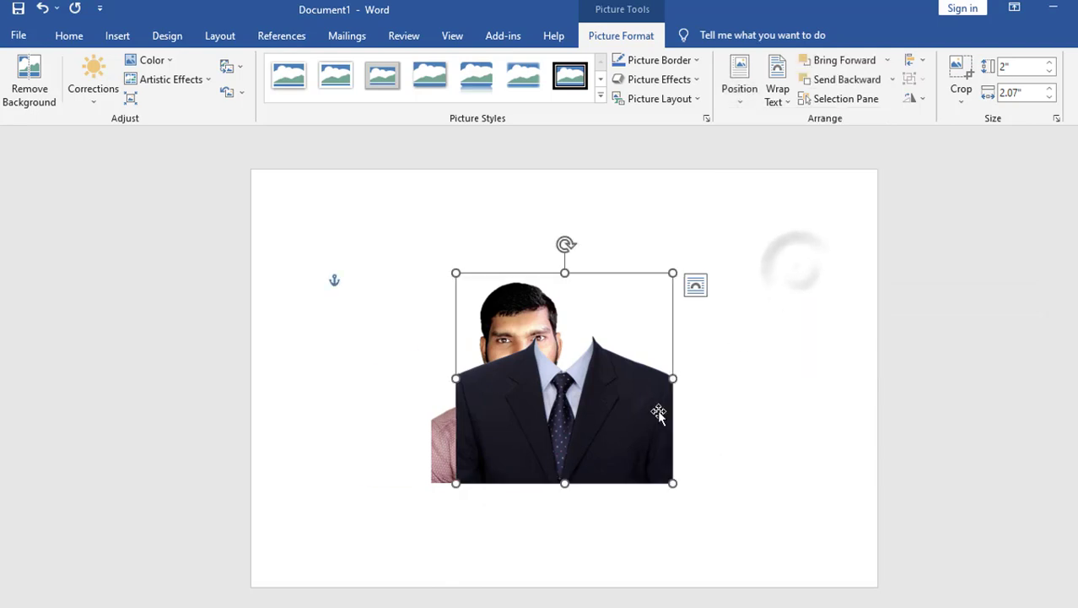
drag(610, 446, 510, 479)
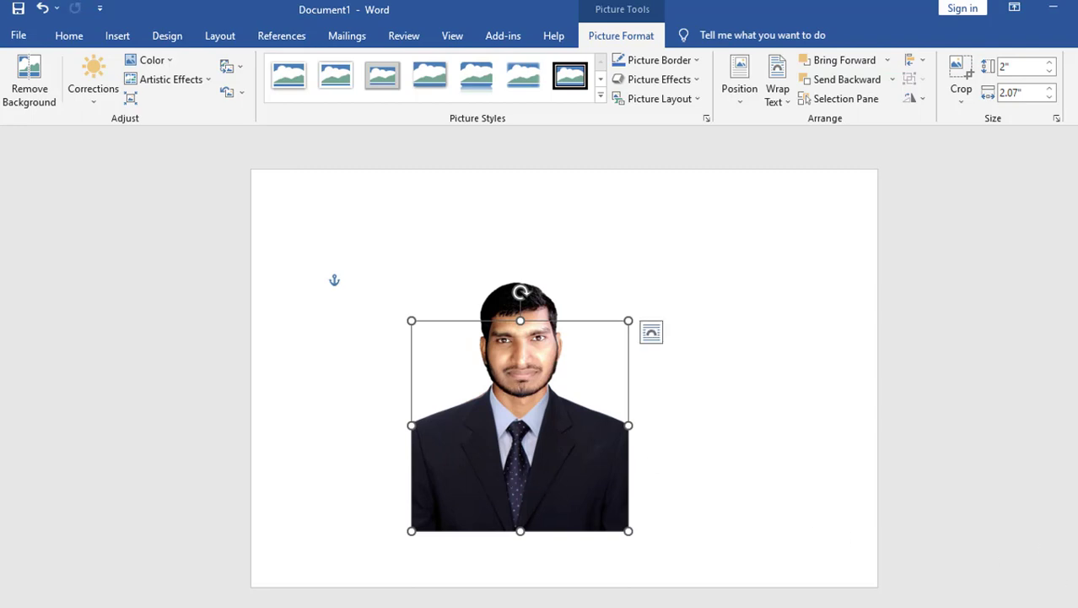
- Resize the suit picture to about 1.94 inches high and 2 inches wide so it fits the neck and shoulders
scroll(569, 487, up, 3)
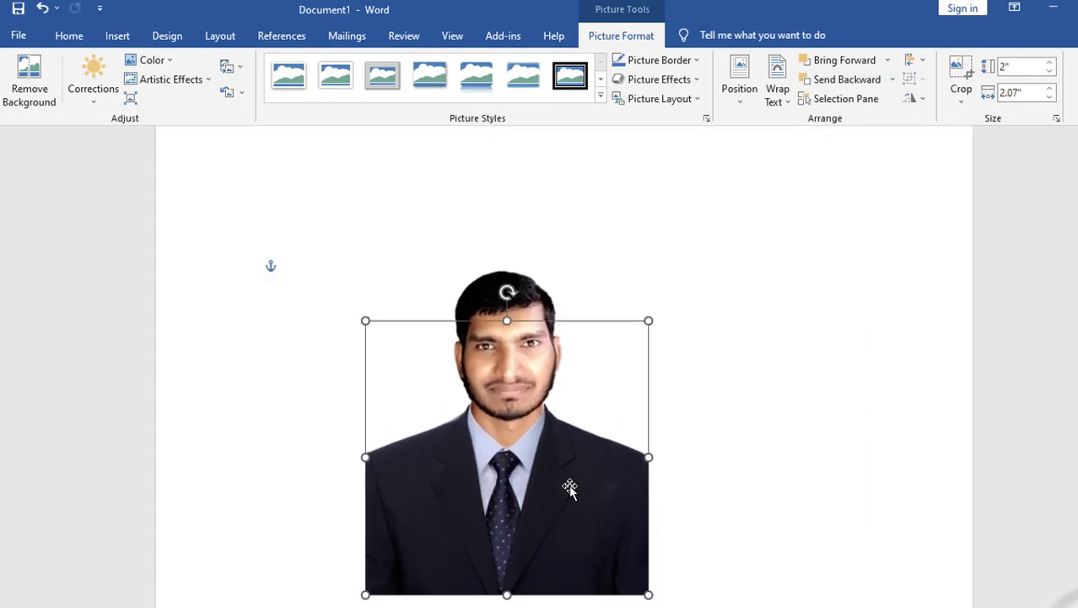
drag(648, 320, 644, 325)
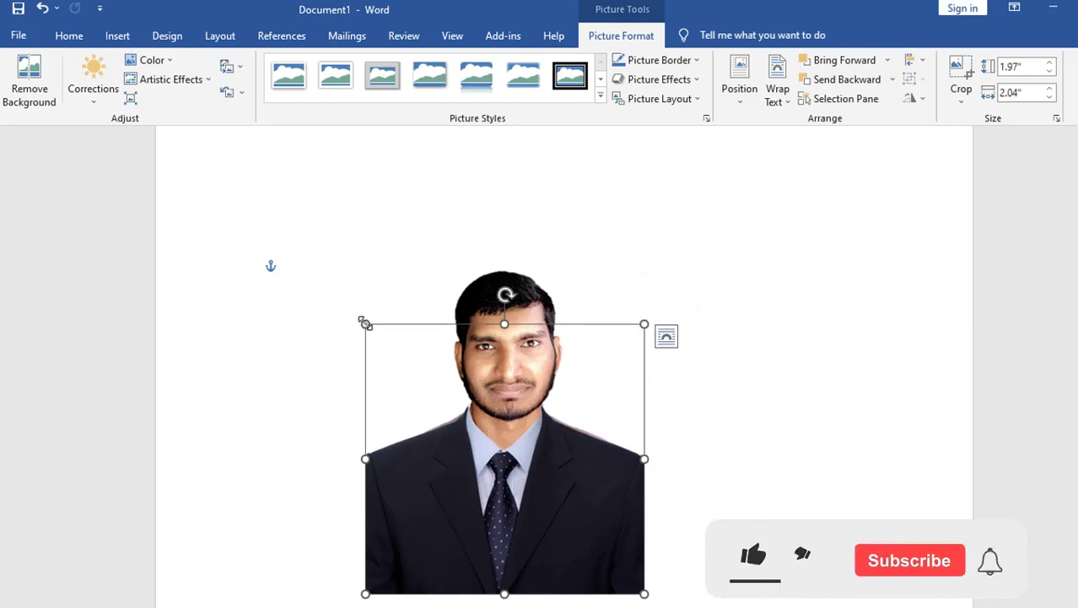
drag(365, 323, 350, 307)
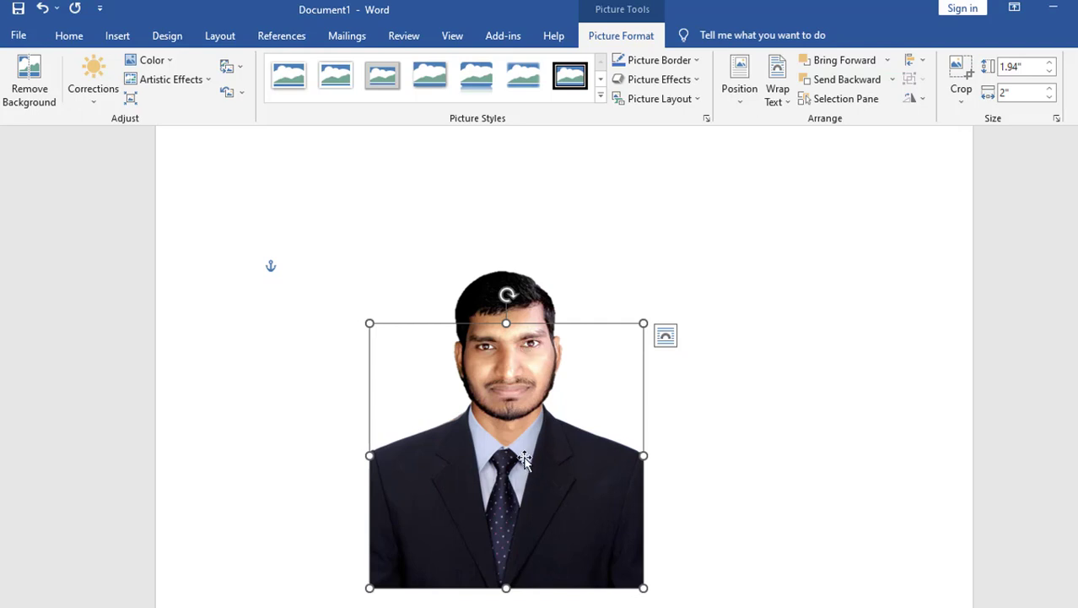
key(ctrl)
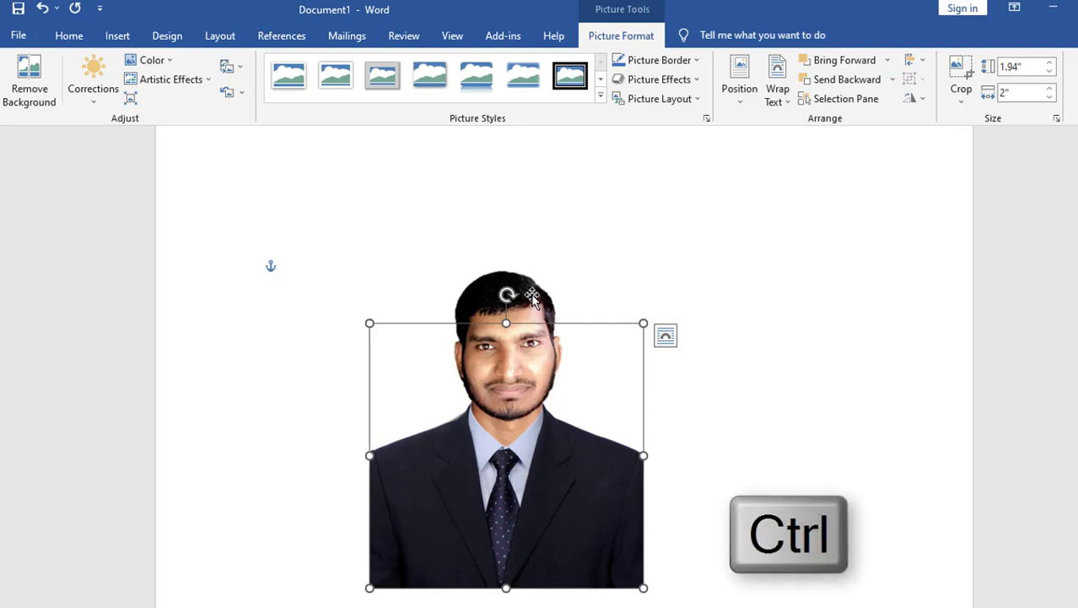
drag(531, 298, 551, 417)
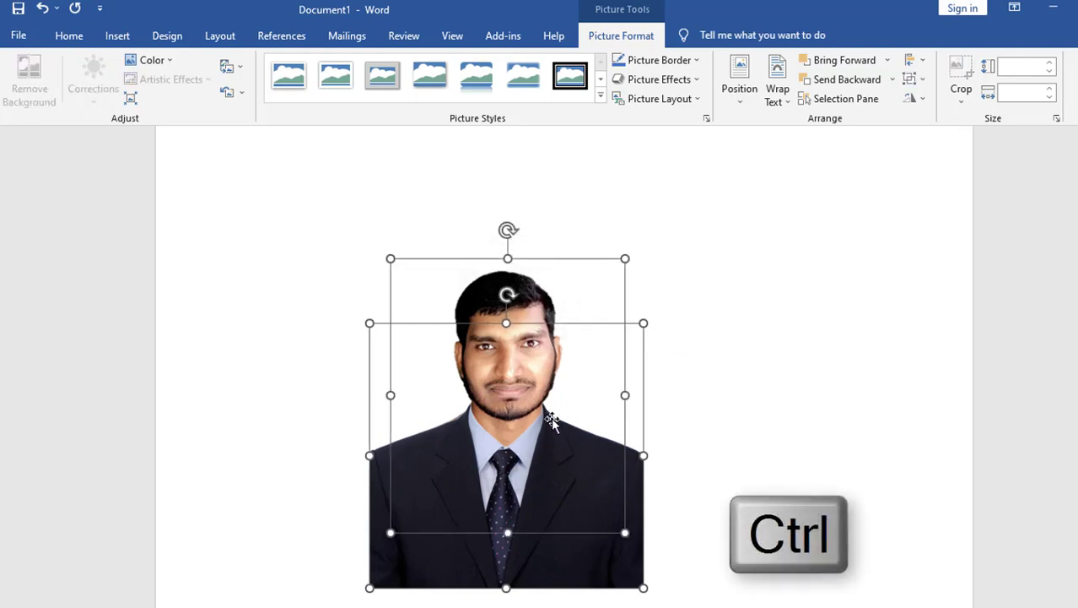
click(756, 352)
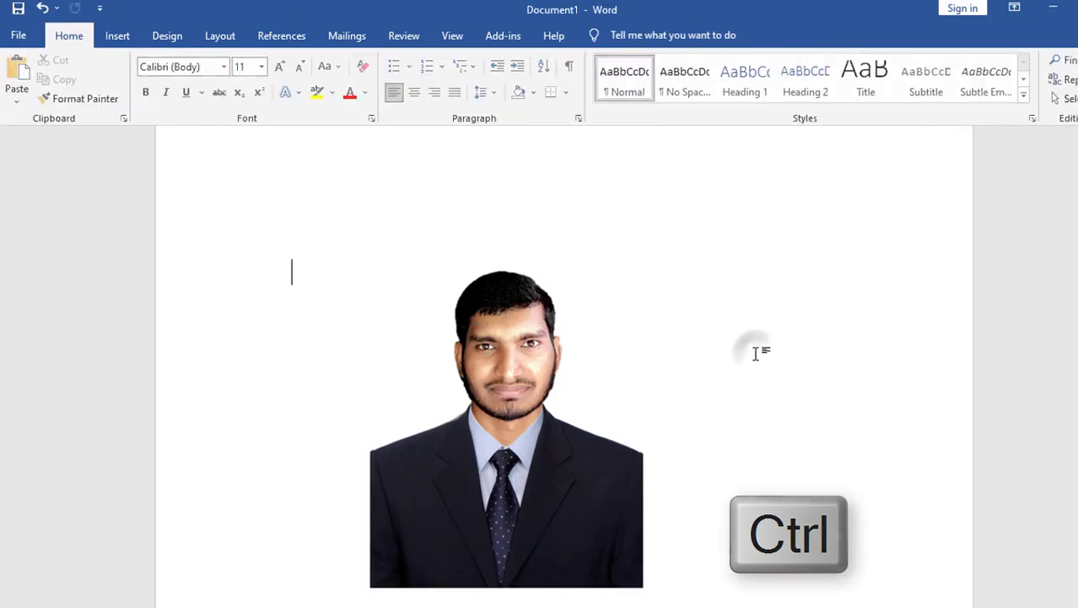
- Select both Picture 2 and Picture 1 through the Selection Pane and group them into one object
click(571, 496)
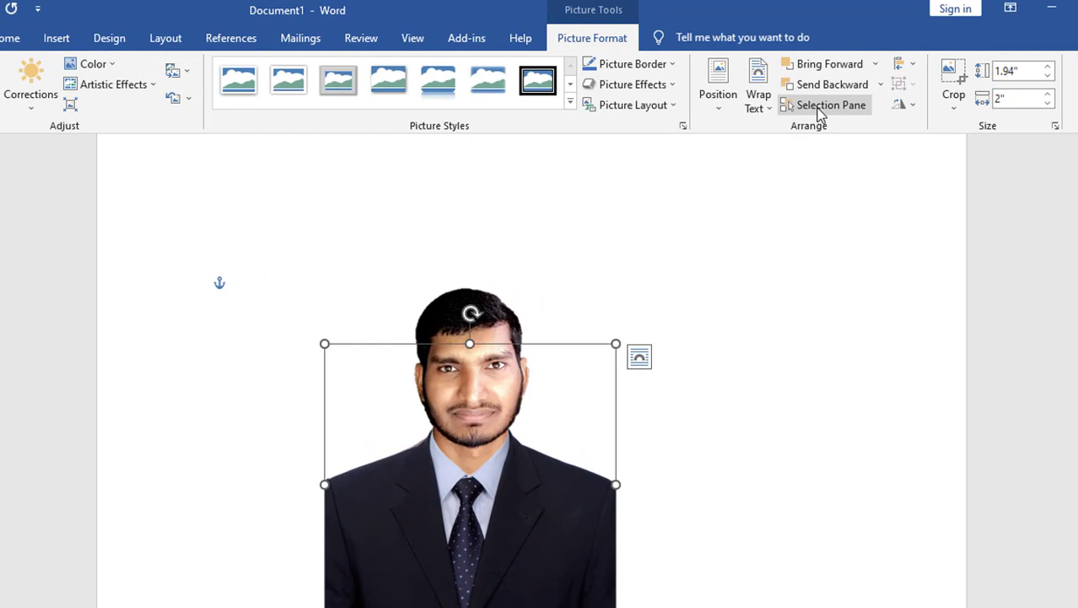
click(819, 104)
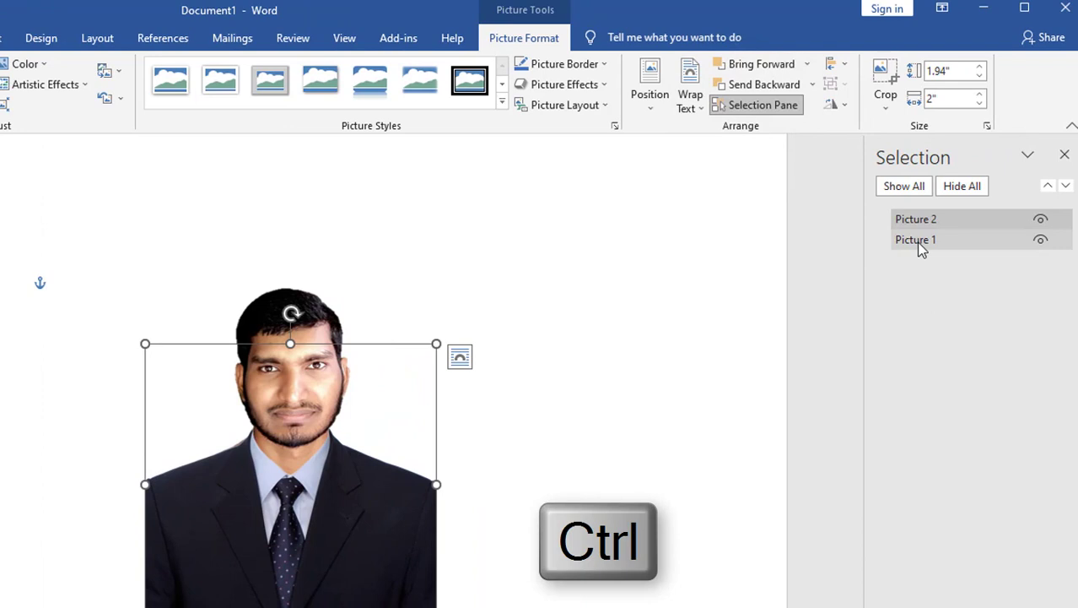
ctrl+click(918, 243)
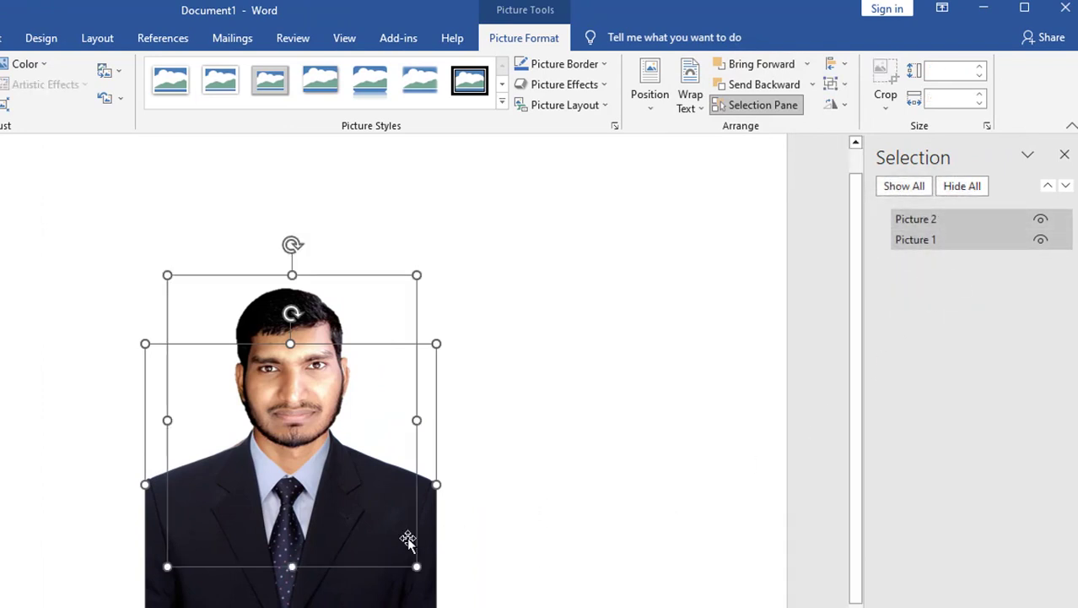
right_click(365, 531)
mouse_move(432, 338)
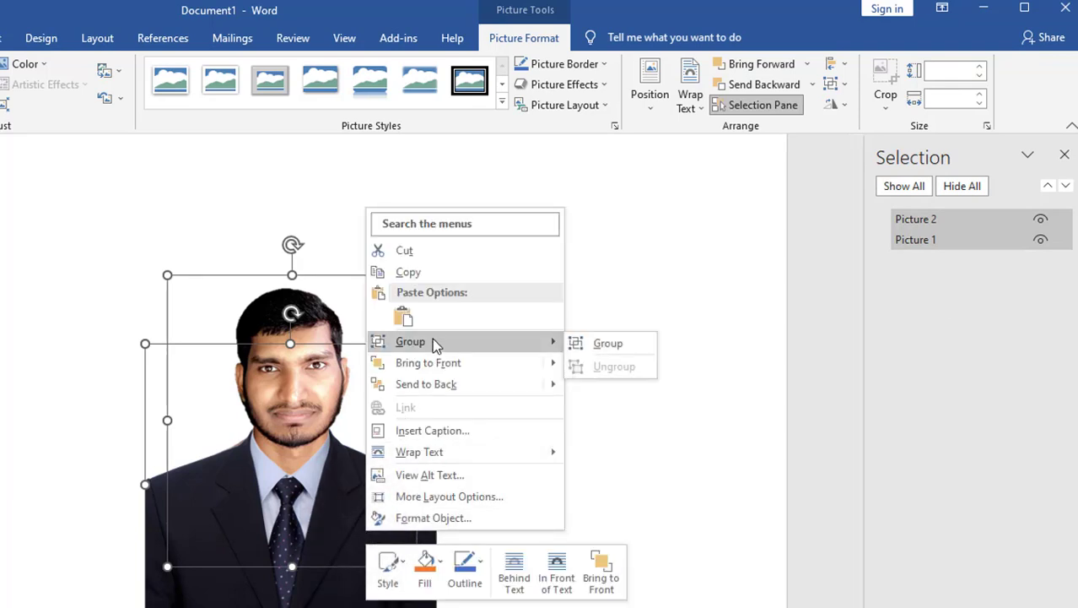
click(606, 344)
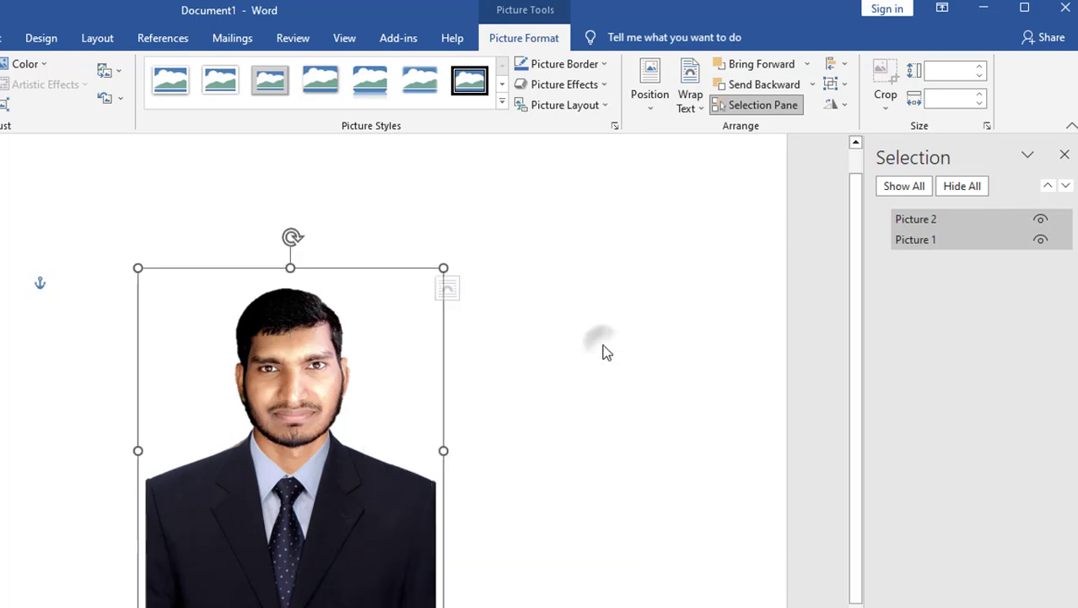
- Move the grouped portrait slightly higher on the page, close the Selection Pane and deselect the group
click(499, 510)
click(263, 515)
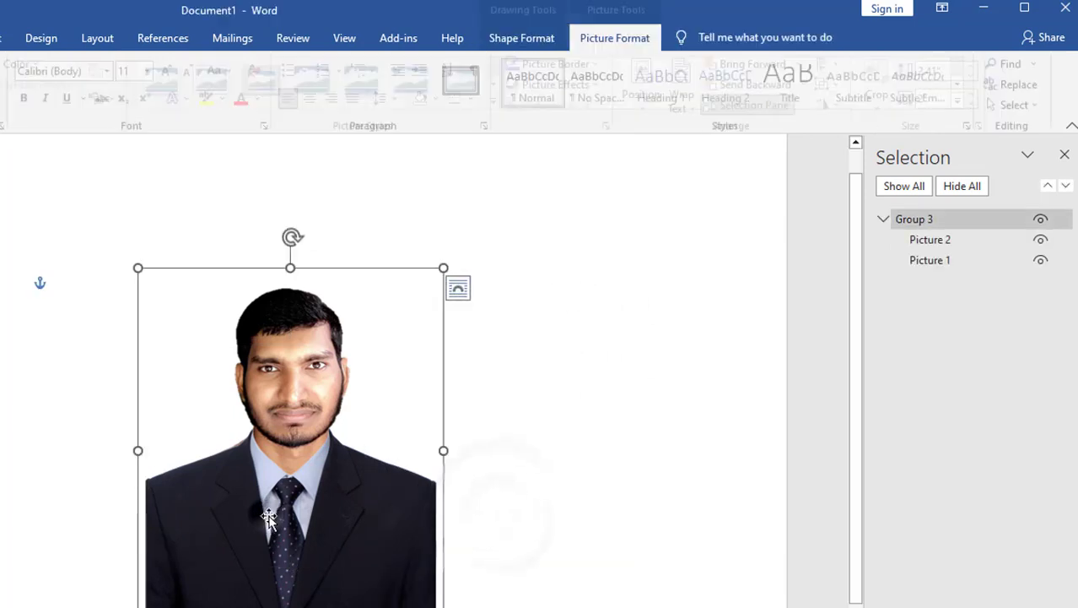
drag(304, 505, 288, 445)
click(1065, 157)
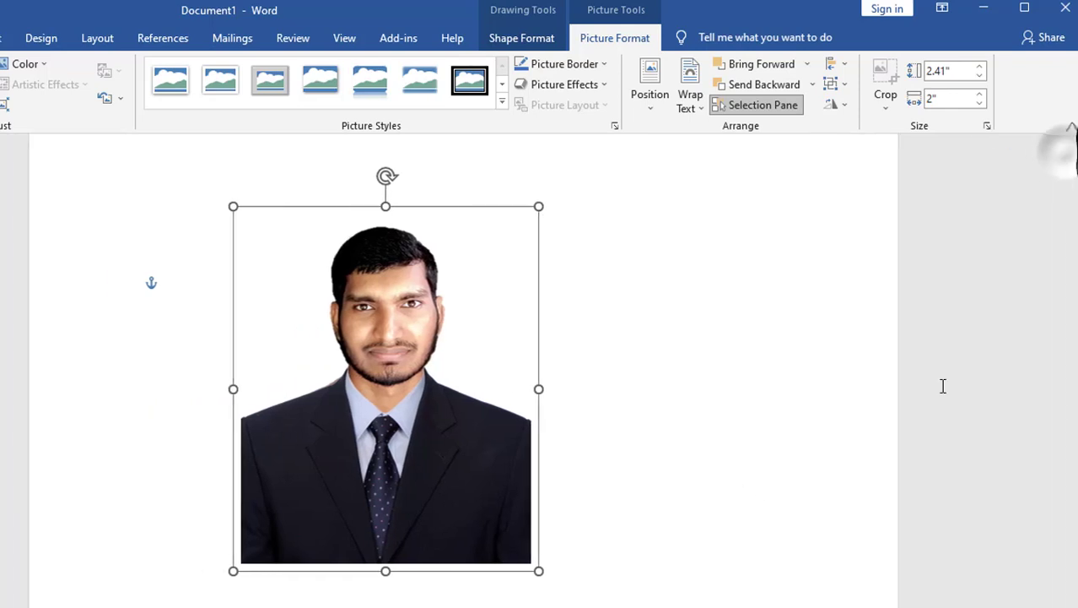
ctrl+scroll(358, 432, down, 3)
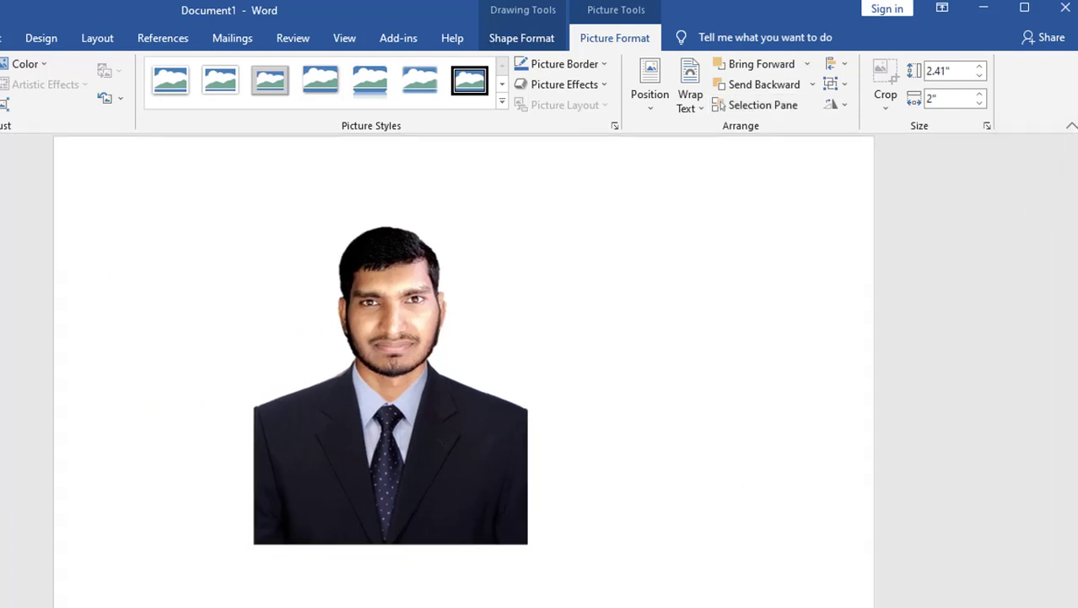
click(532, 355)
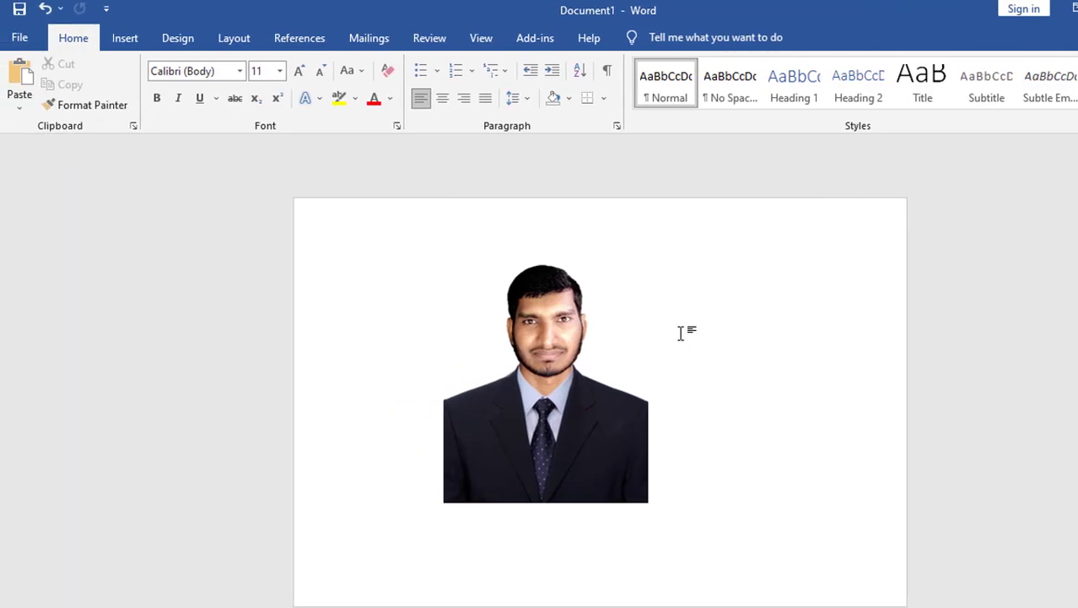
- Draw a rectangle about 0.85 inches high and 0.59 inches wide in the blank area beside the portrait
click(123, 37)
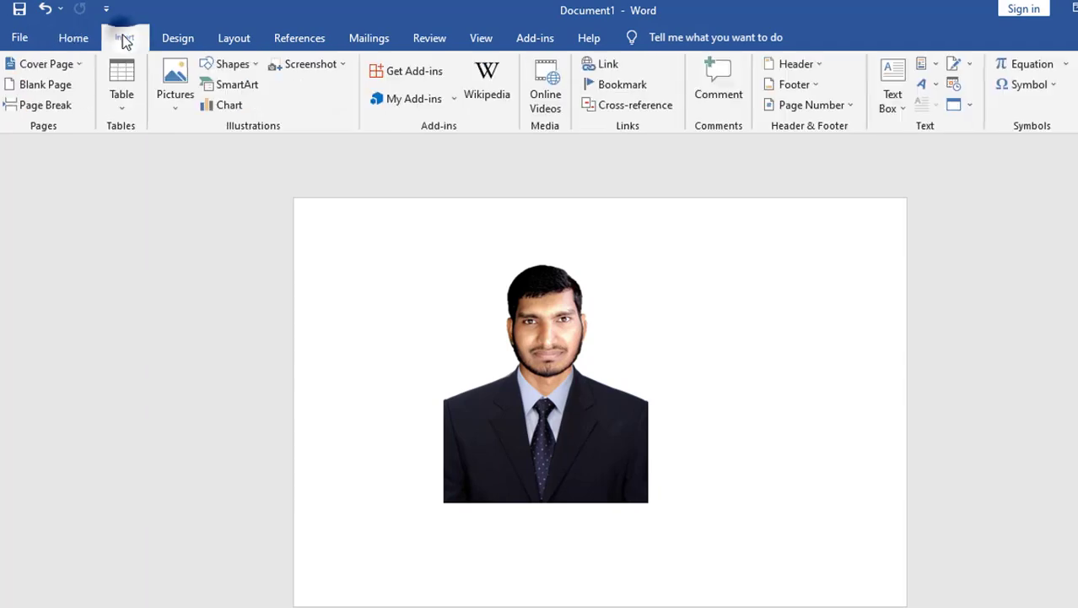
click(252, 71)
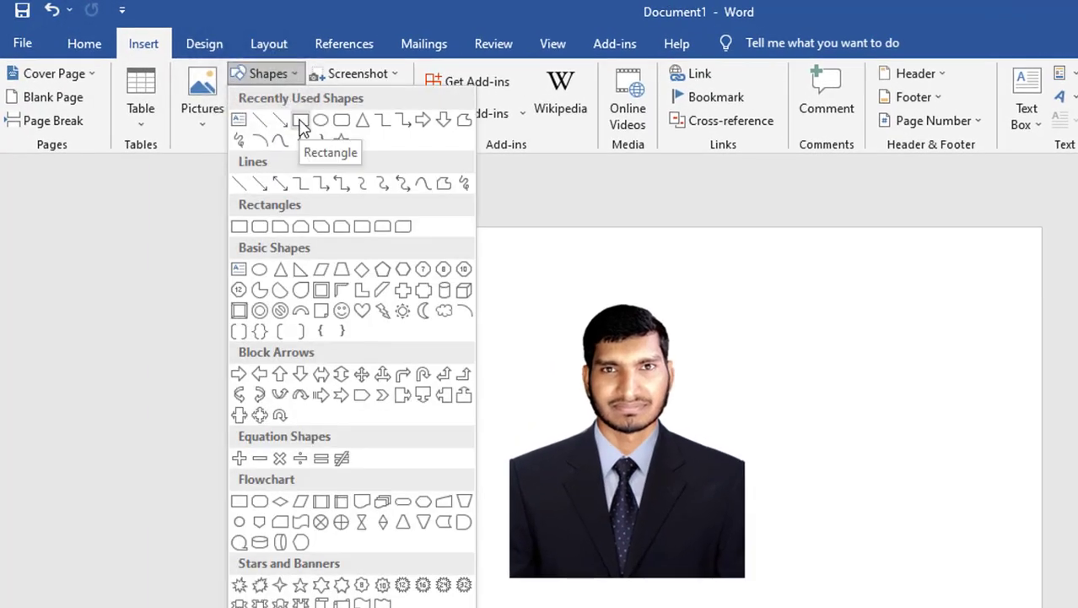
click(300, 121)
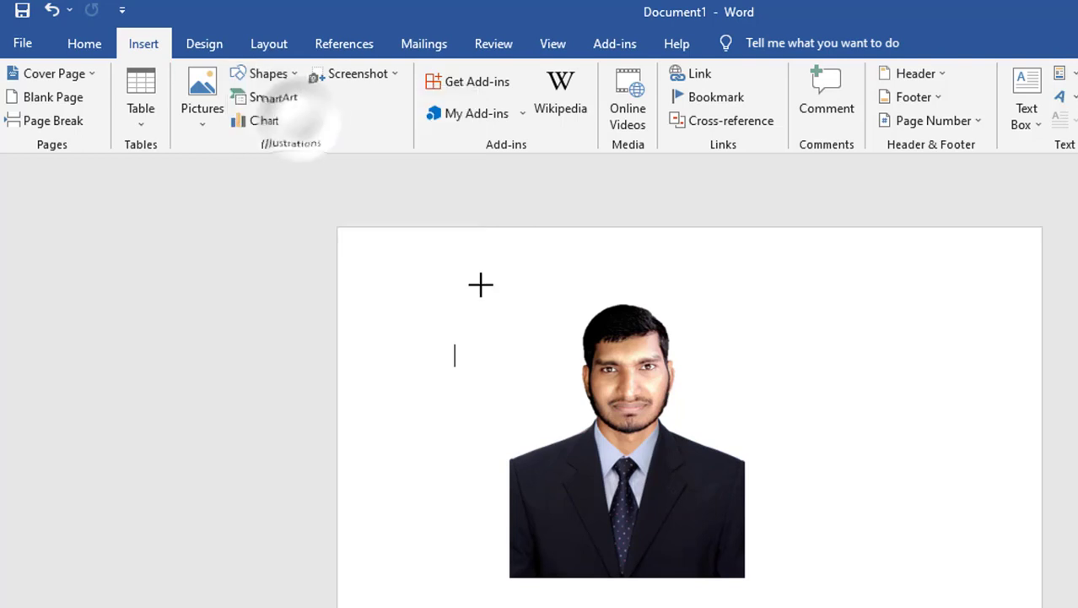
drag(798, 335, 870, 436)
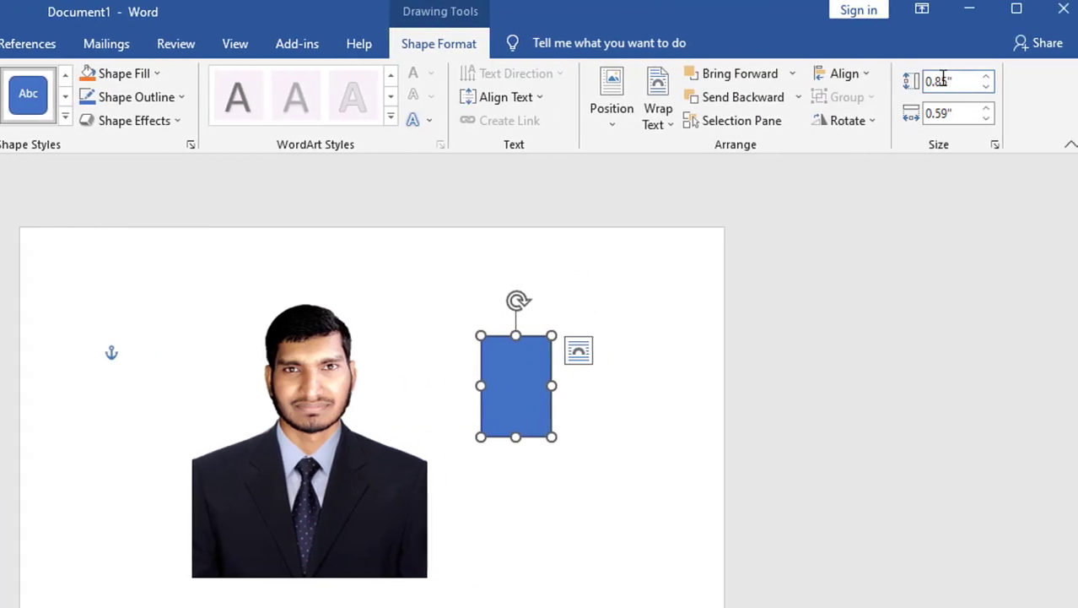
- Set the rectangle's height to 1.7 inches and its width to 1.3 inches
double_click(950, 80)
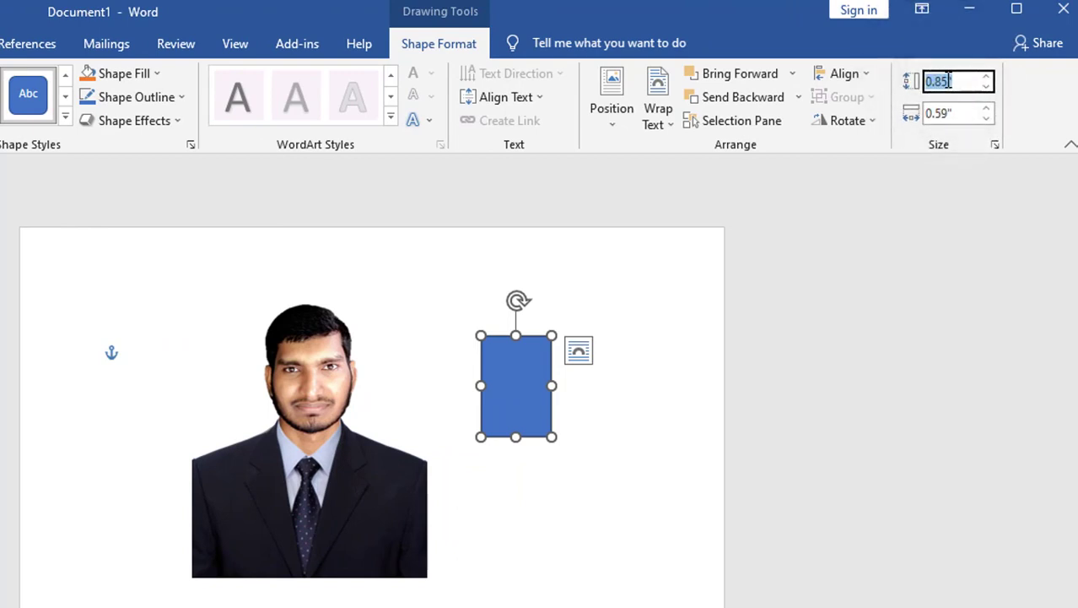
text(1.7)
double_click(941, 114)
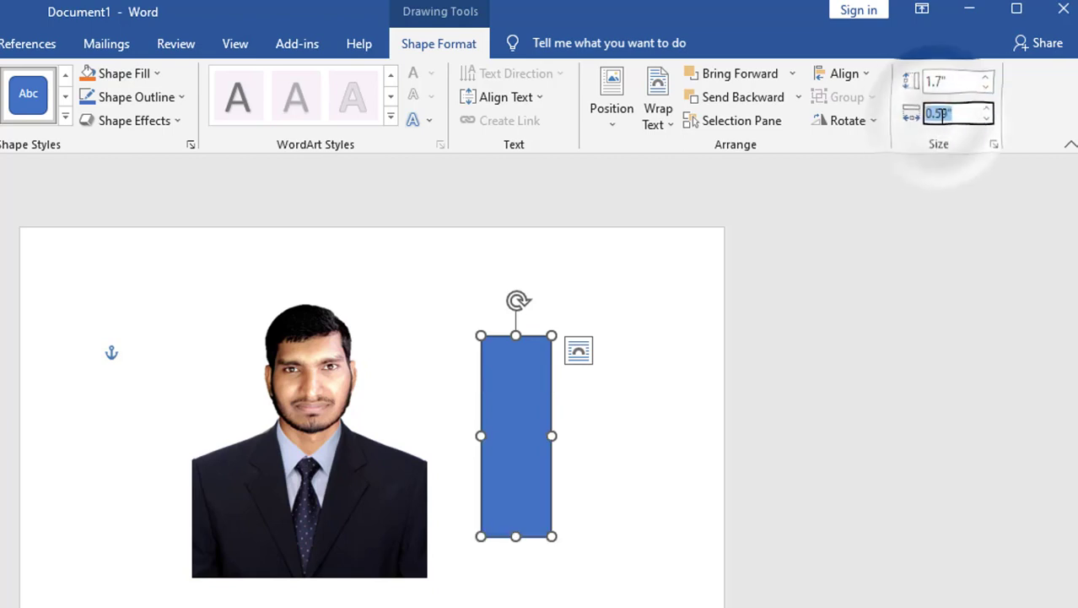
text(1.3)
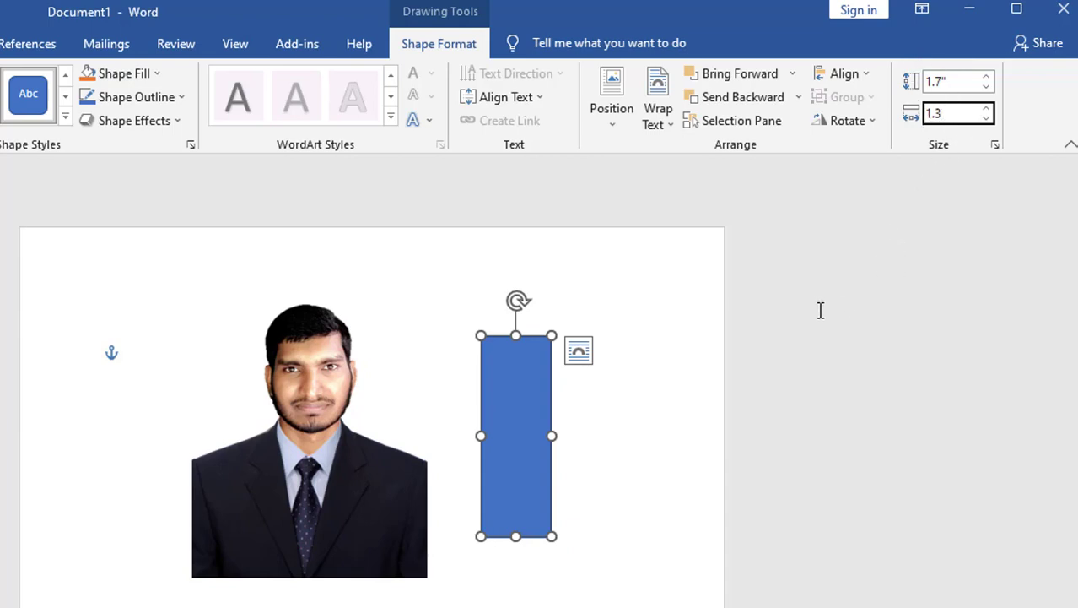
key(Return)
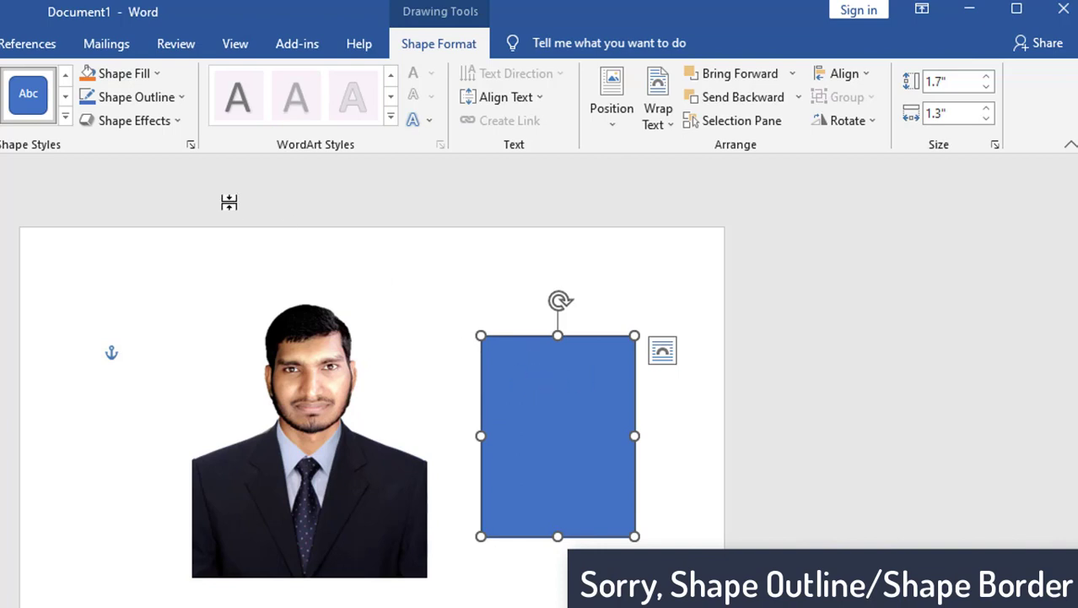
- Remove the rectangle's outline and fill it with the standard Blue color
click(147, 100)
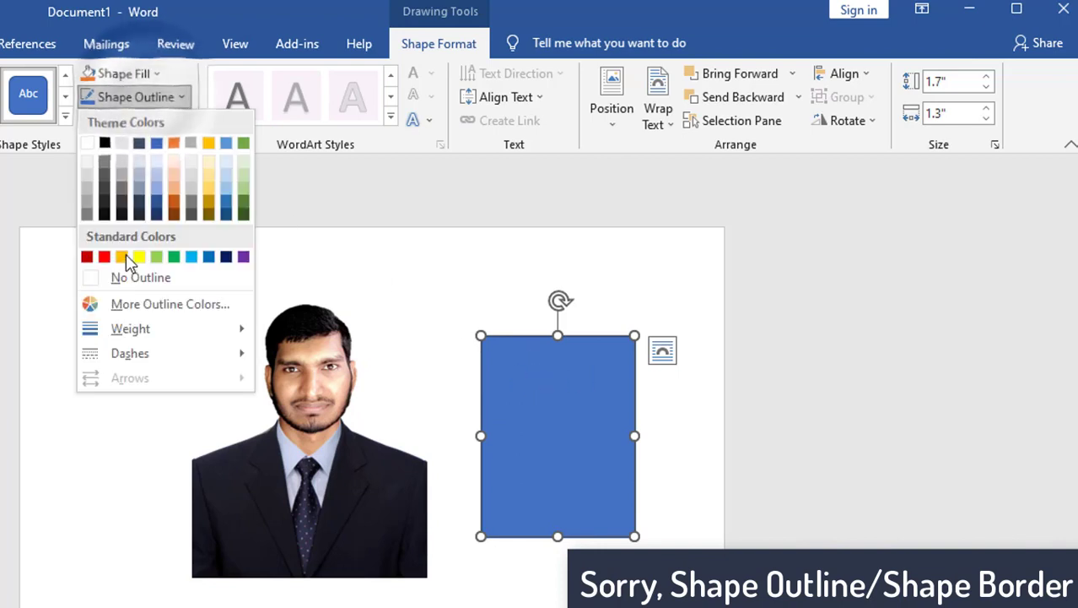
click(133, 278)
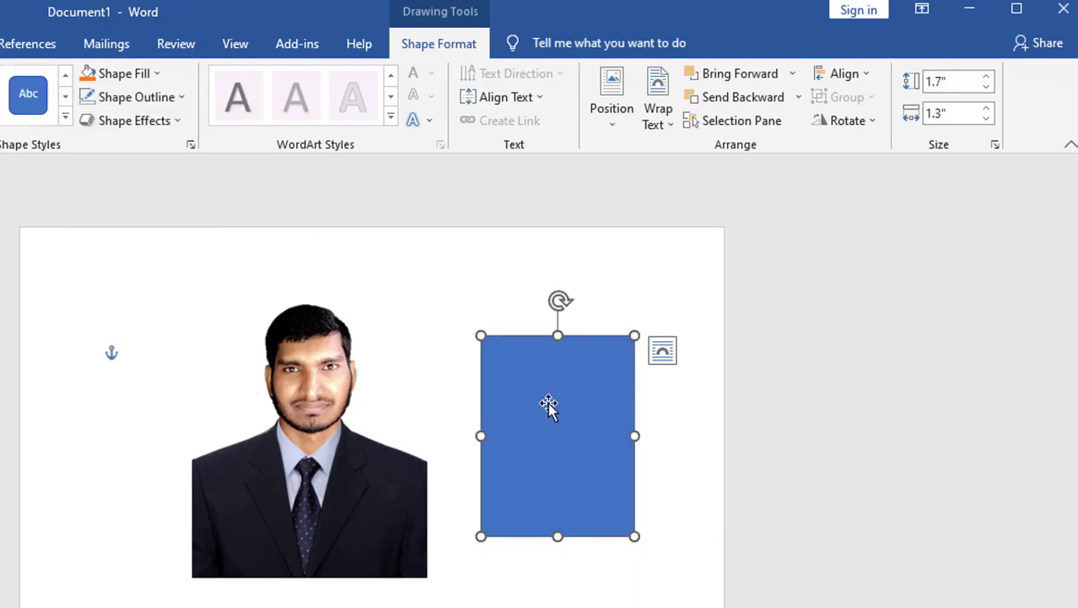
click(126, 75)
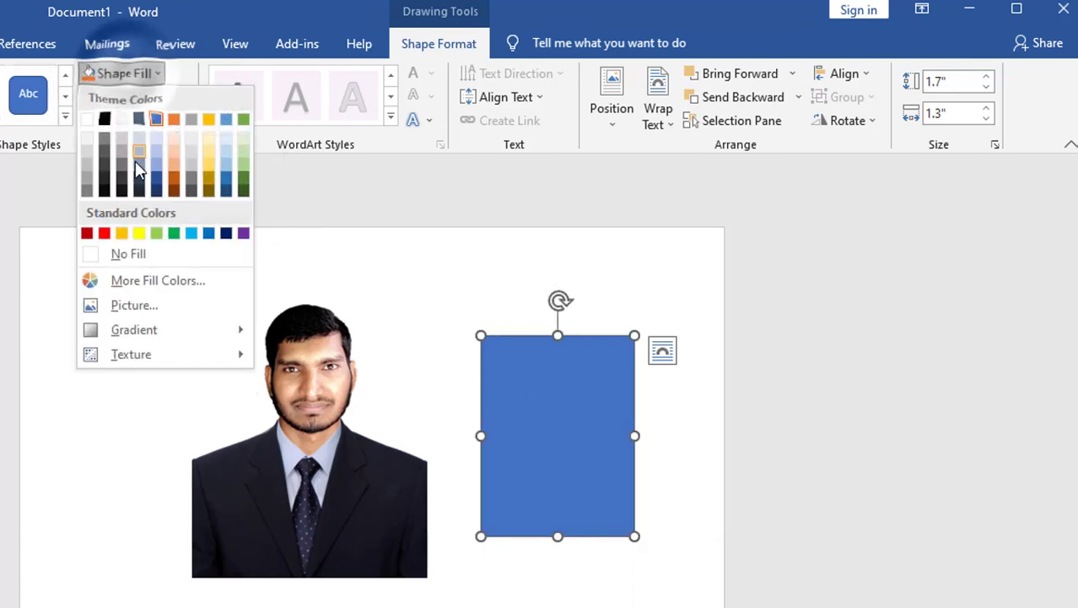
click(204, 236)
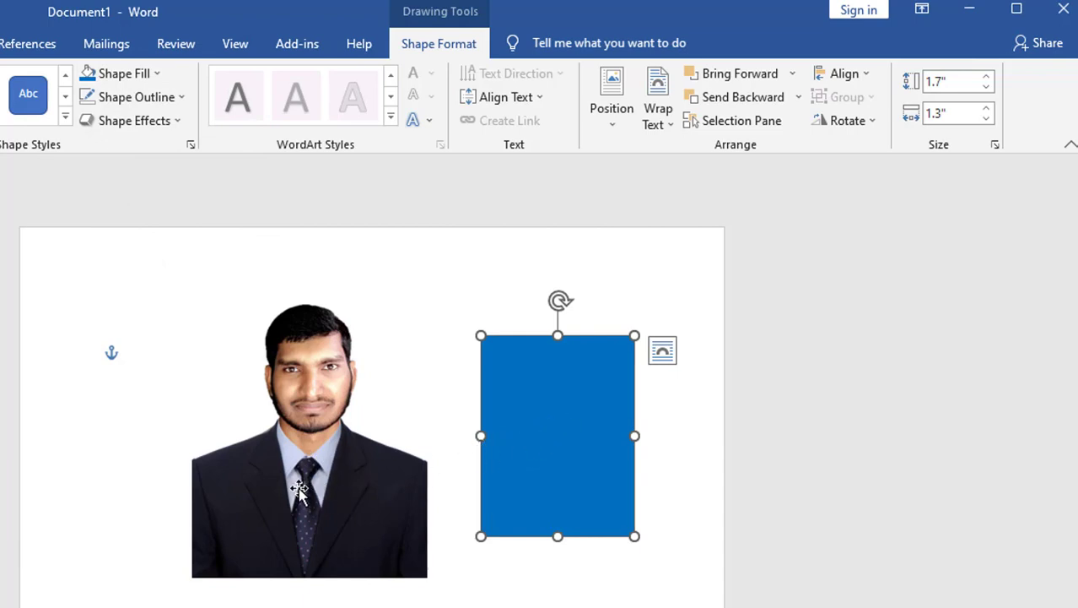
- Move the grouped portrait so it partly overlaps the blue rectangle, and send the rectangle to the back
drag(300, 490, 414, 483)
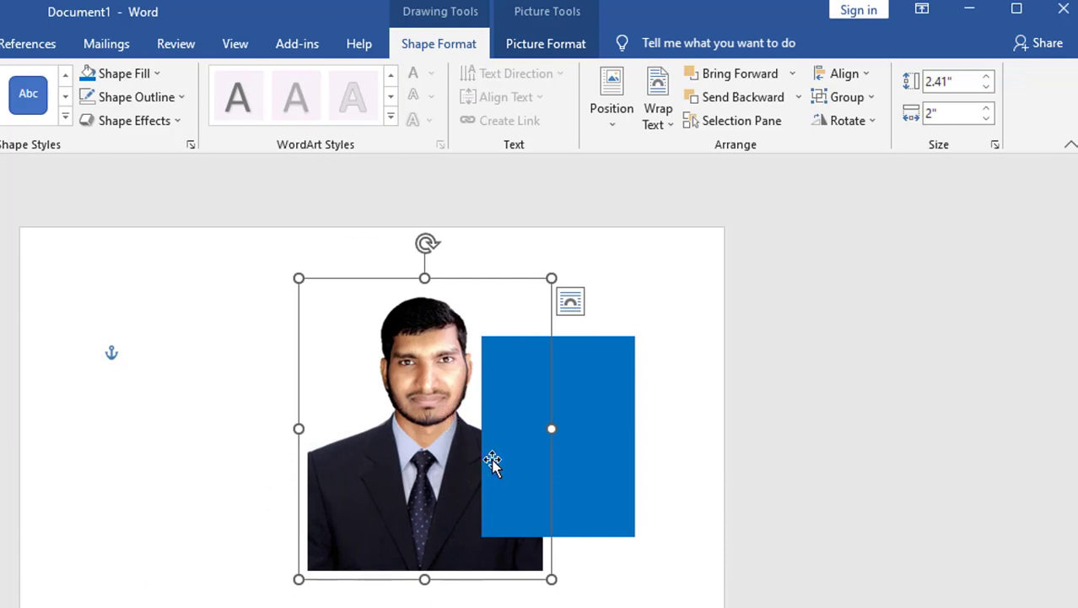
click(587, 422)
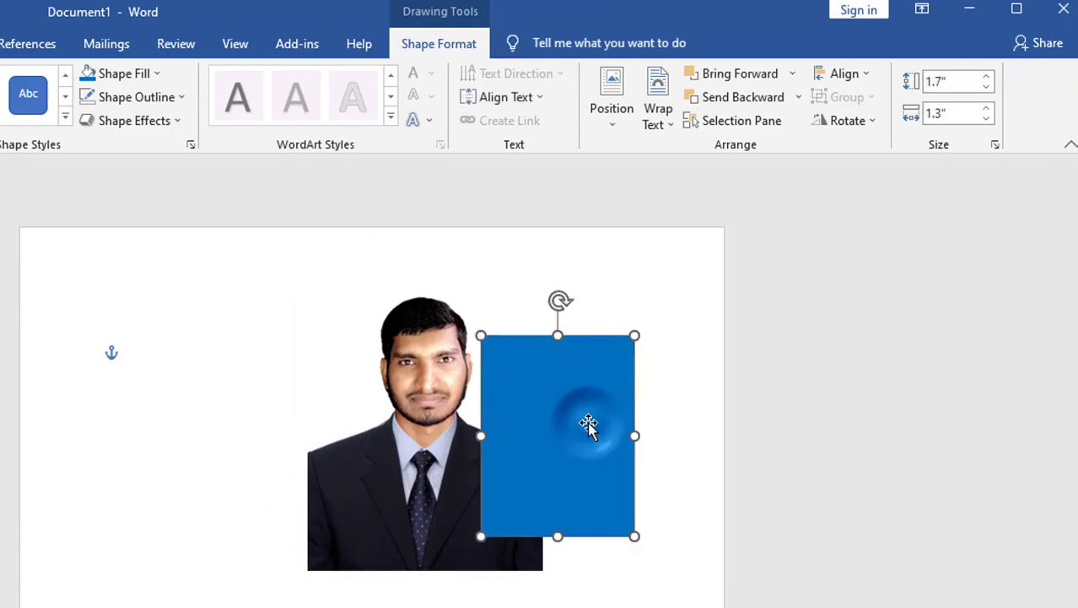
right_click(588, 427)
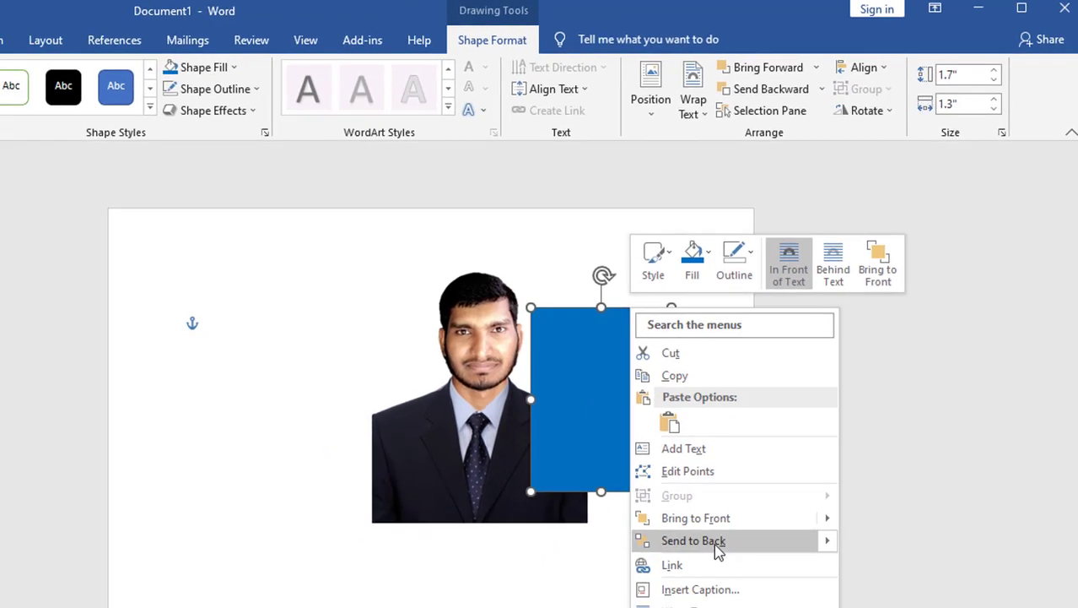
click(716, 549)
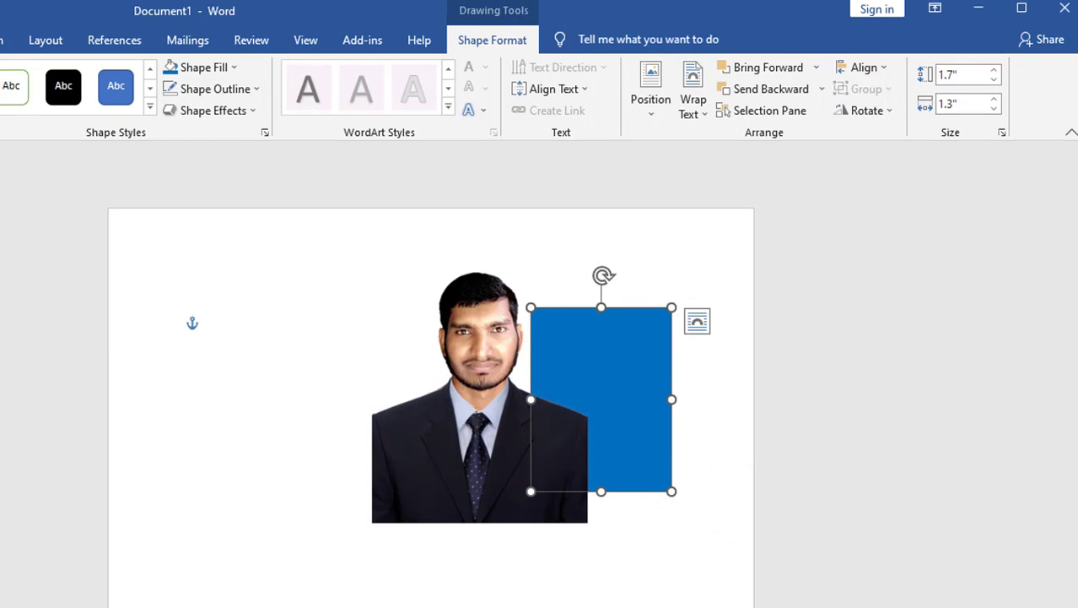
- Center the grouped portrait over the blue rectangle and scale it proportionally to about 1.57 x 1.3 inches so the suit fits the frame
scroll(635, 508, up, 6)
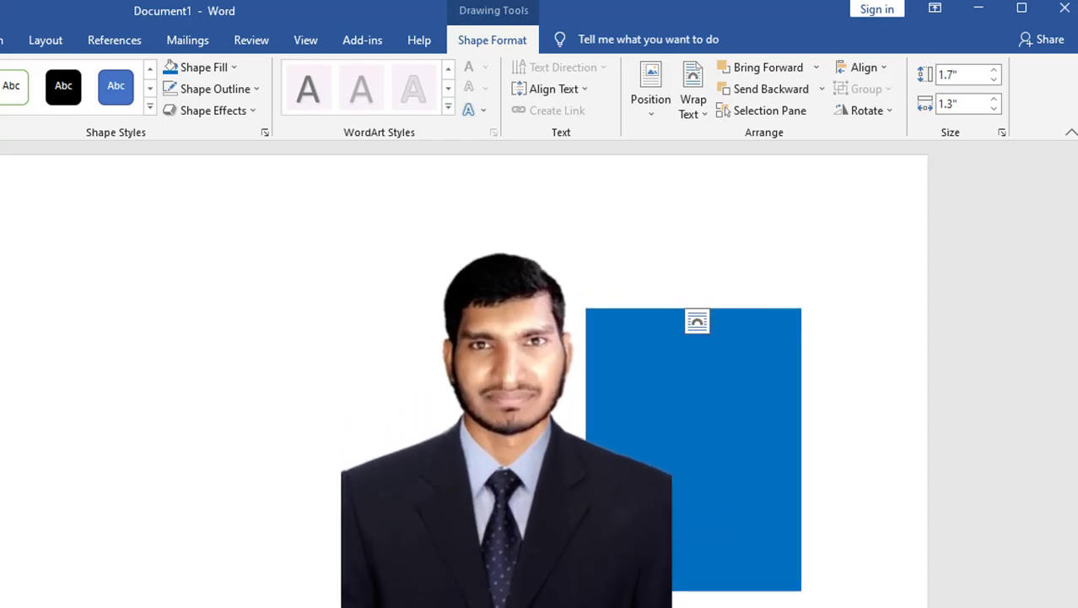
drag(636, 508, 780, 495)
drag(473, 215, 512, 298)
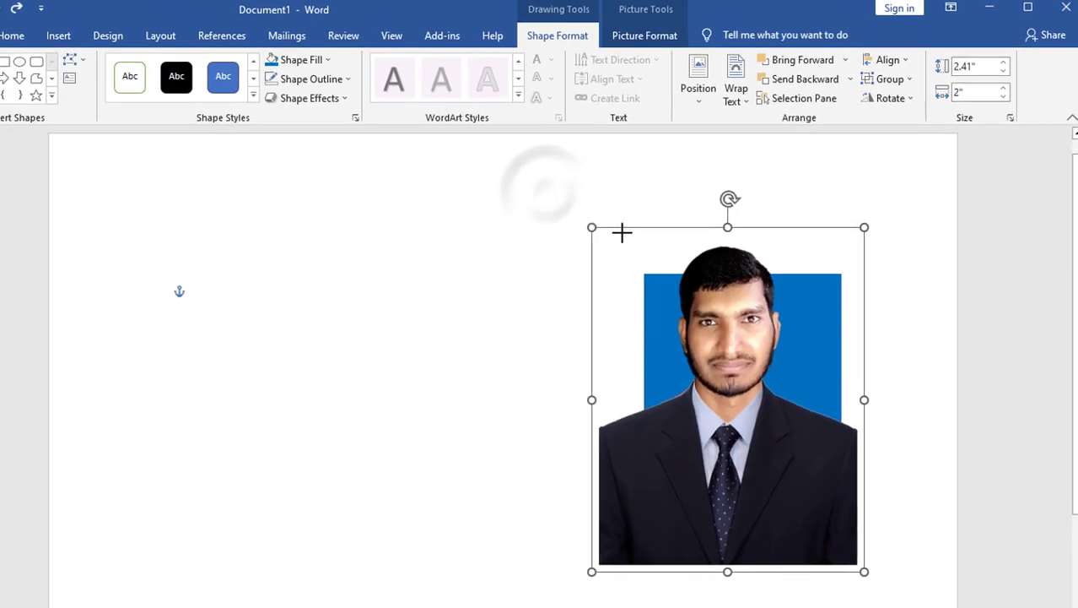
drag(575, 265, 670, 327)
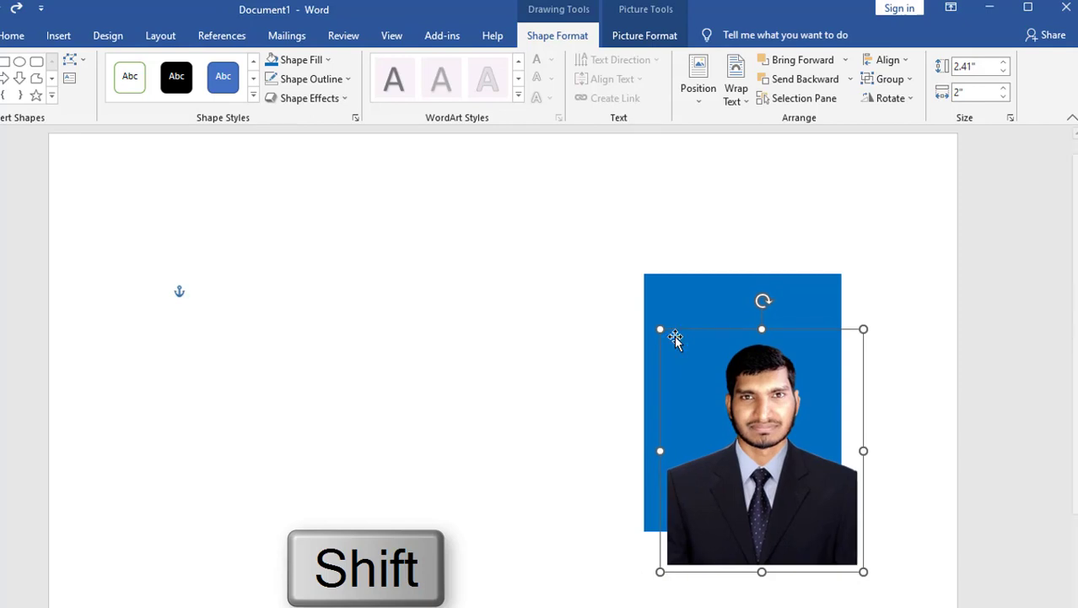
drag(765, 479, 740, 429)
drag(842, 296, 849, 289)
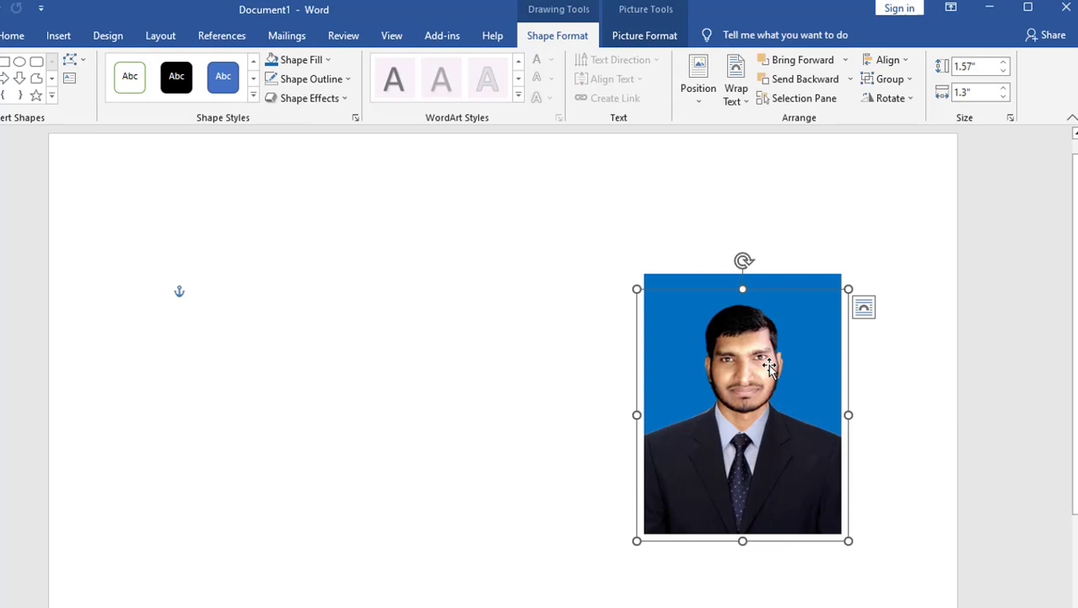
- Select both Group 3 and Rectangle 4 through the Selection Pane and group them into one object
click(809, 107)
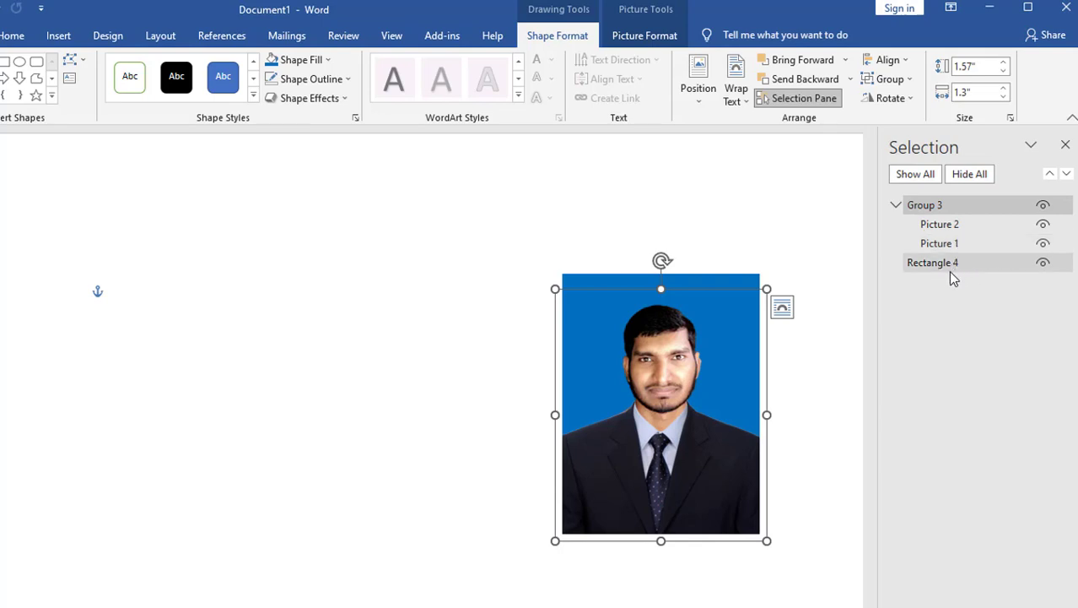
key(ctrl)
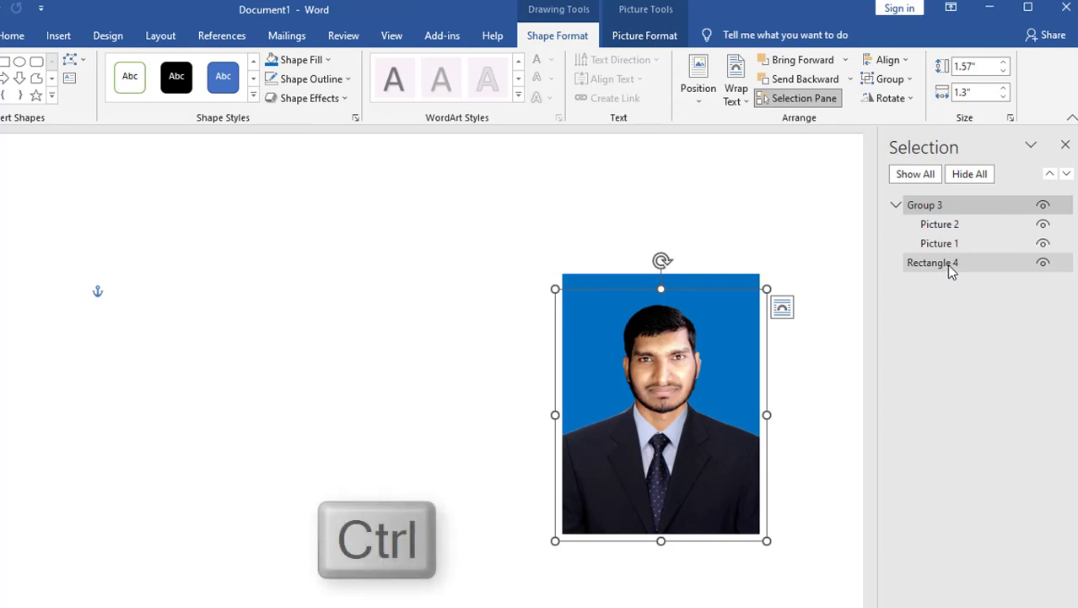
ctrl+click(950, 266)
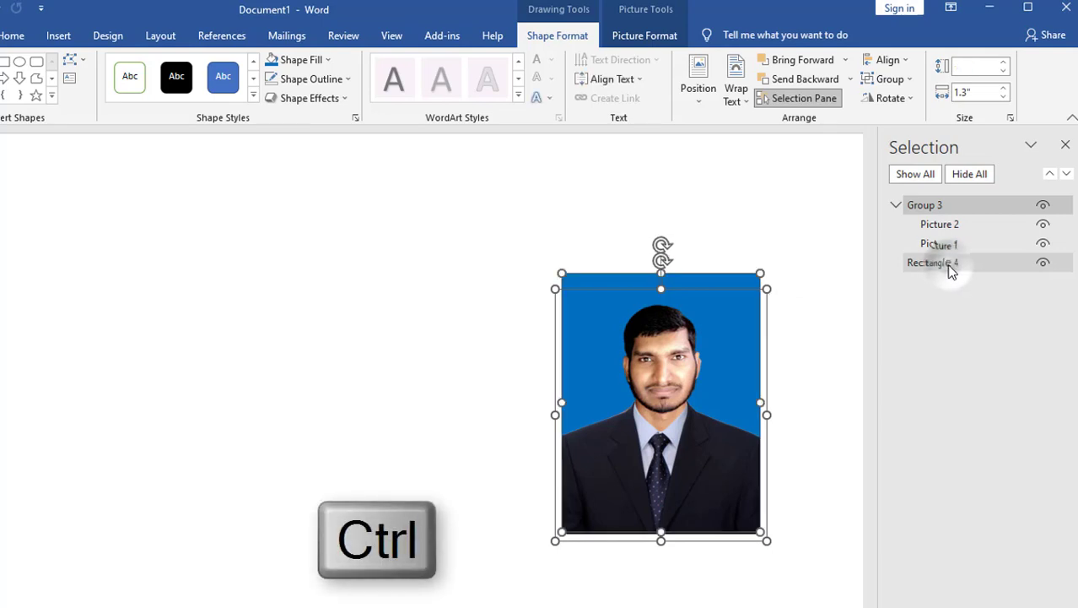
right_click(673, 459)
mouse_move(764, 291)
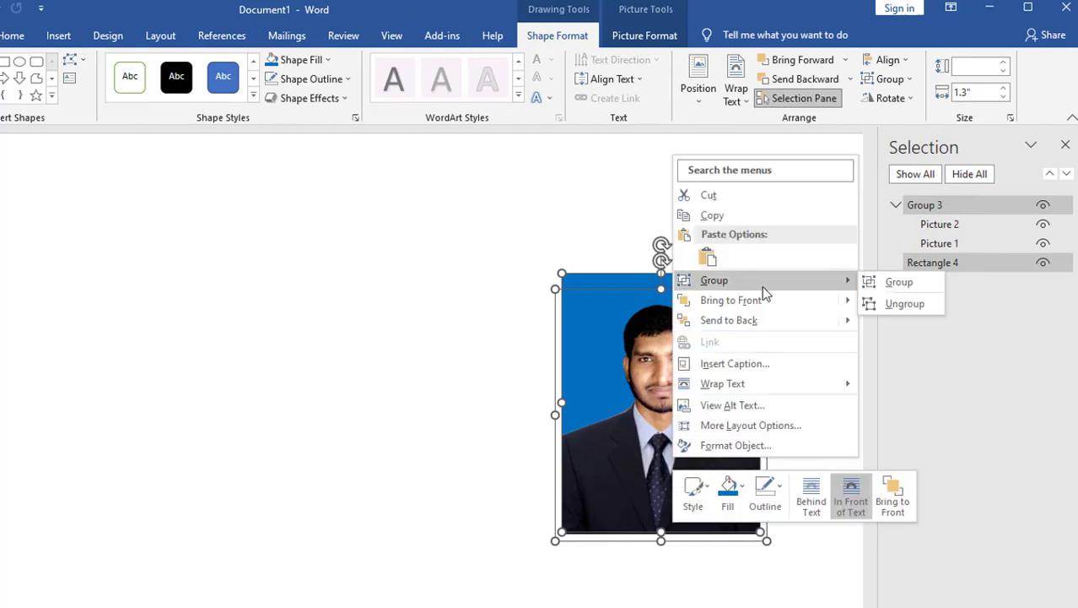
click(899, 282)
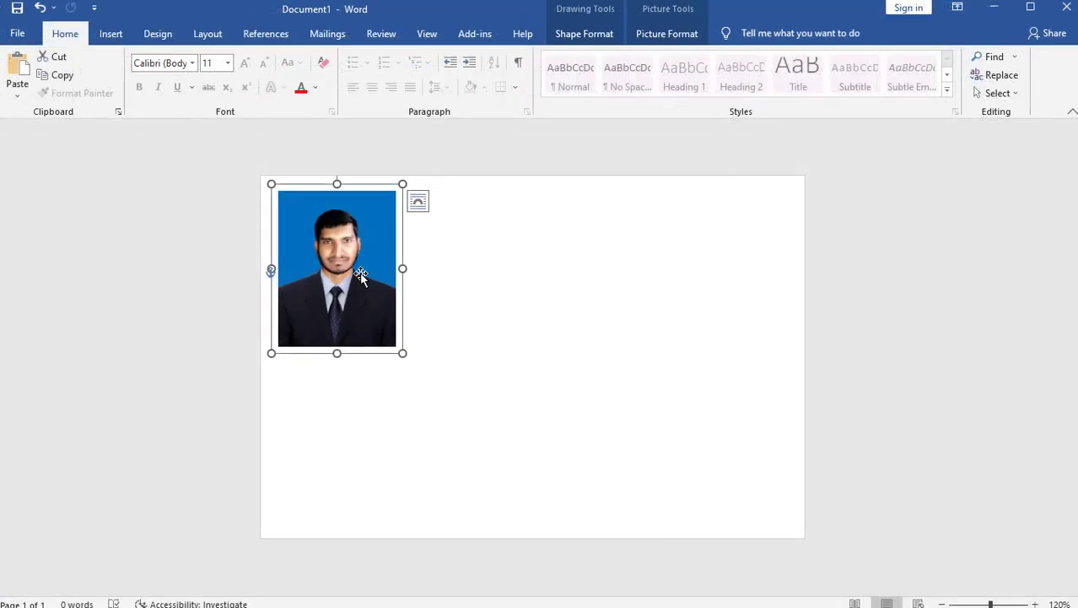
- Copy the passport photo into an evenly spaced row of four and duplicate that row below, filling the page with eight photos
drag(360, 275, 722, 265)
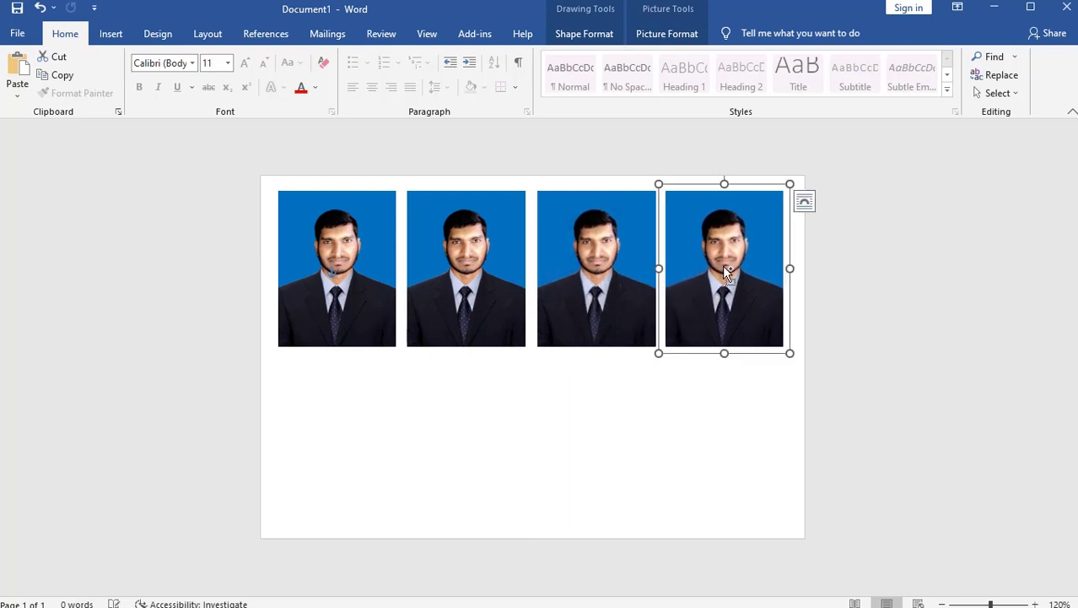
ctrl+click(595, 264)
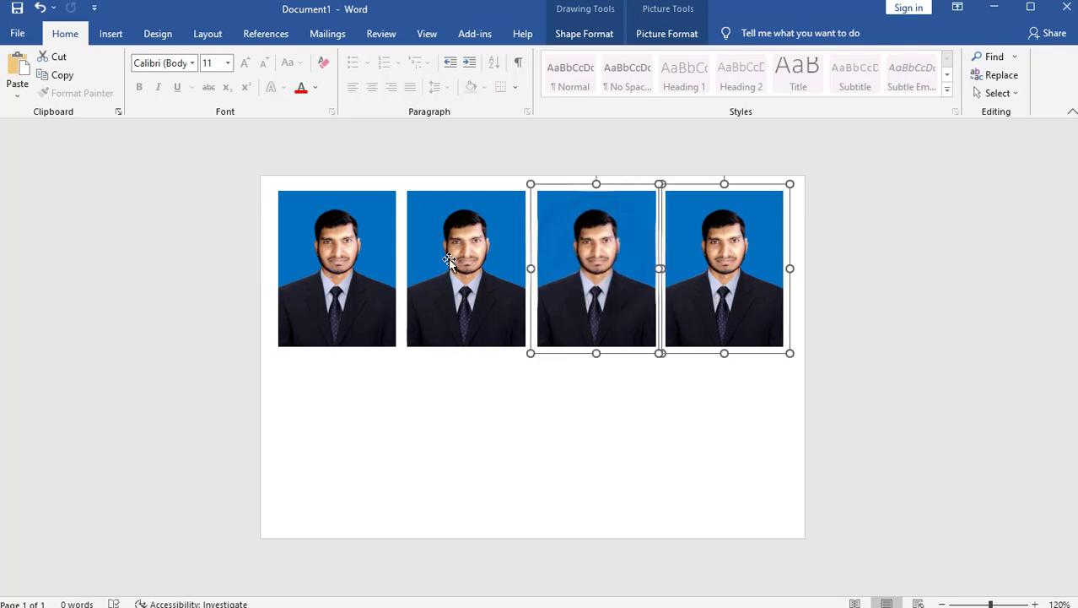
ctrl+click(448, 257)
ctrl+click(351, 257)
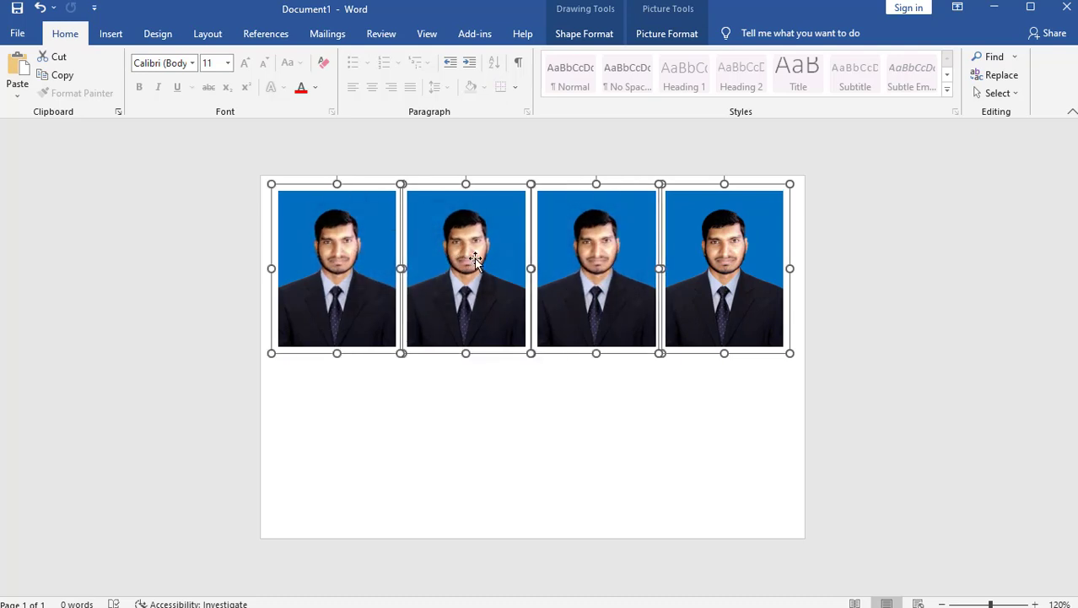
drag(476, 263, 493, 424)
key(Down)
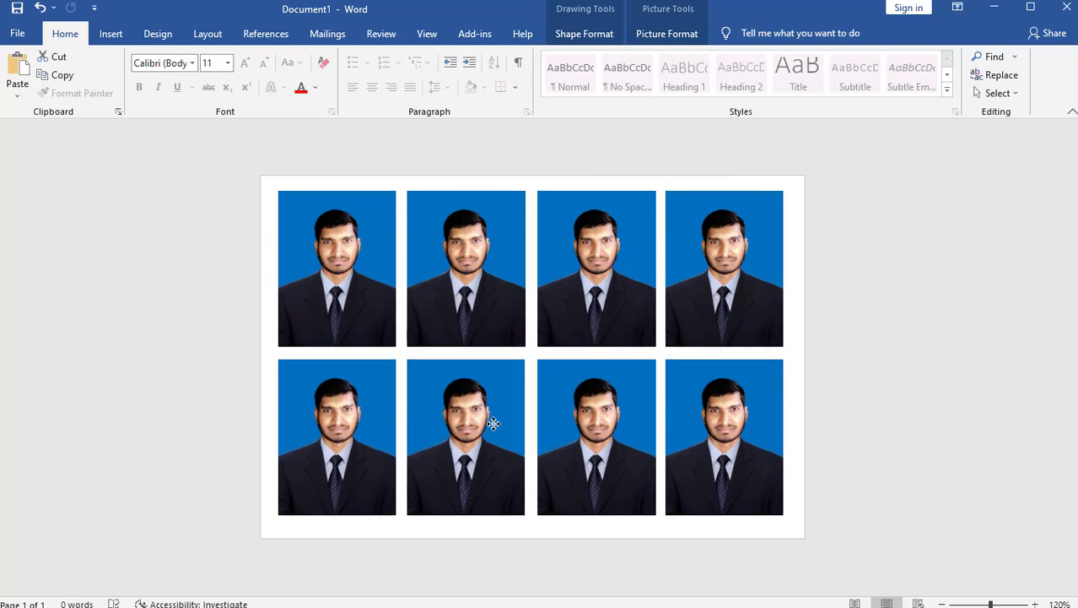
key(Escape)
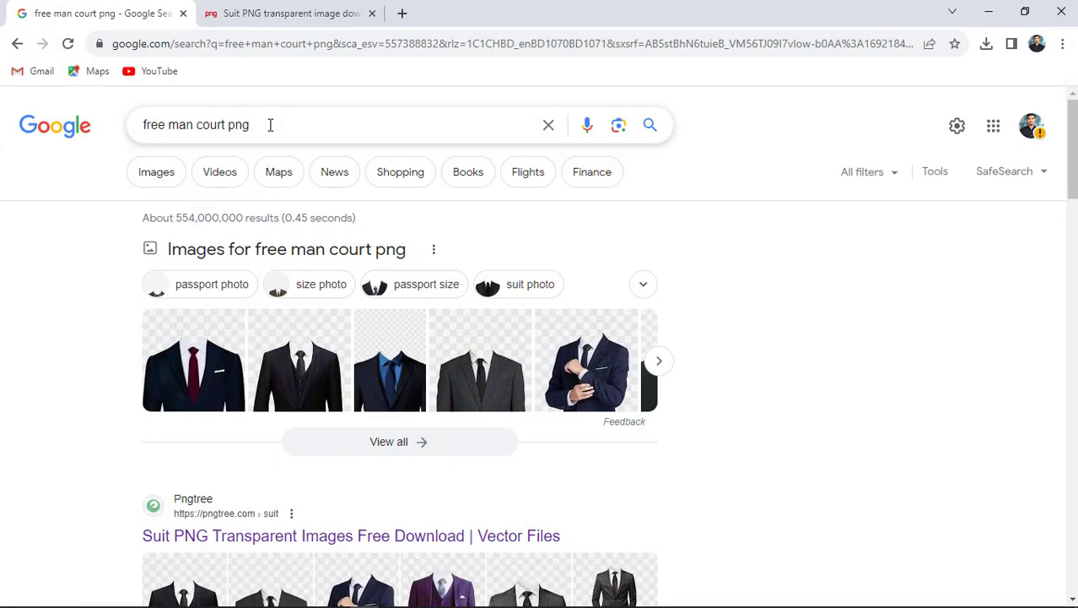
- Switch to Chrome and review the Google results for "free man court png" and the suit image page on pngimg.com
scroll(270, 125, down, 4)
scroll(270, 131, down, 8)
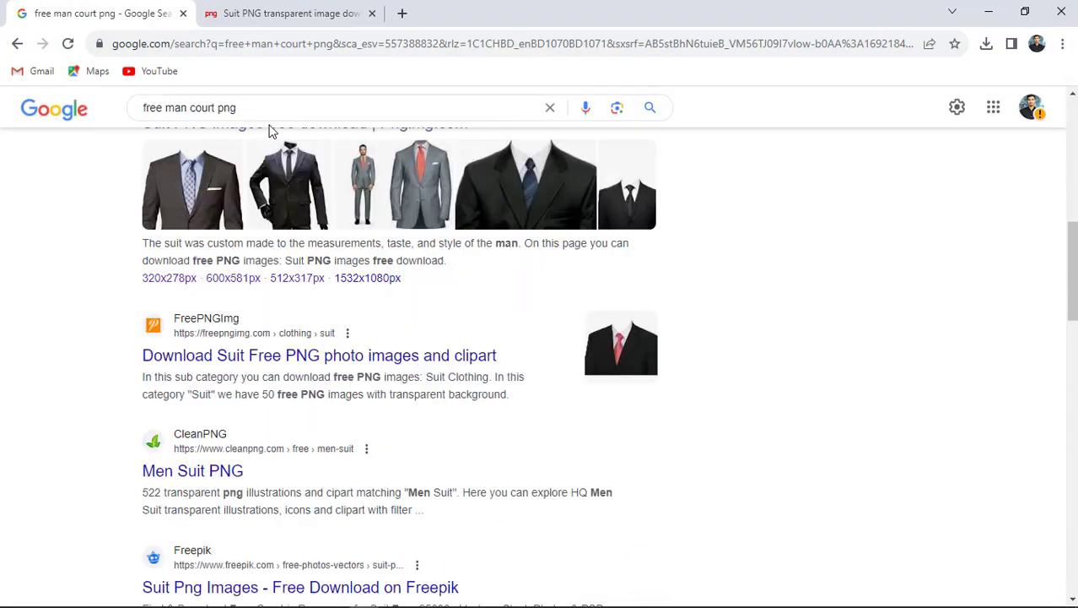
scroll(270, 131, up, 3)
scroll(271, 127, up, 6)
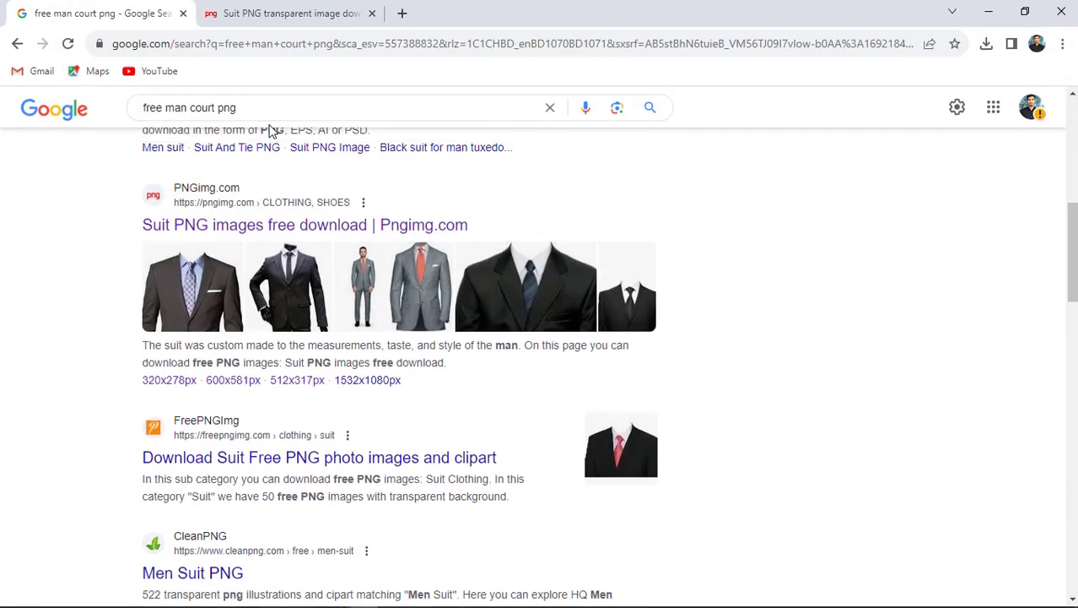
click(279, 13)
scroll(487, 334, down, 1)
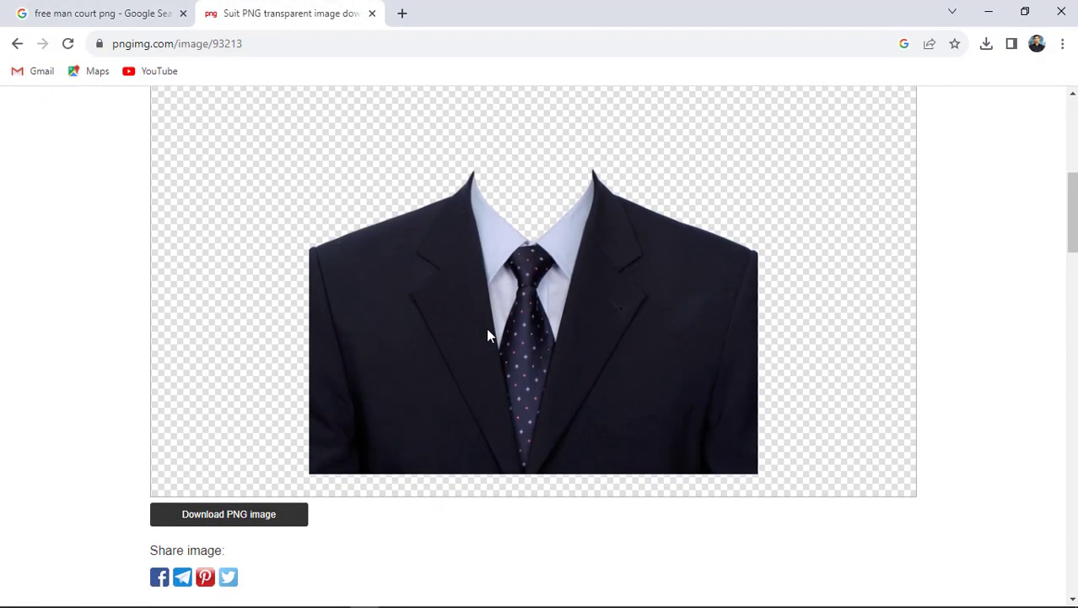
scroll(488, 334, up, 1)
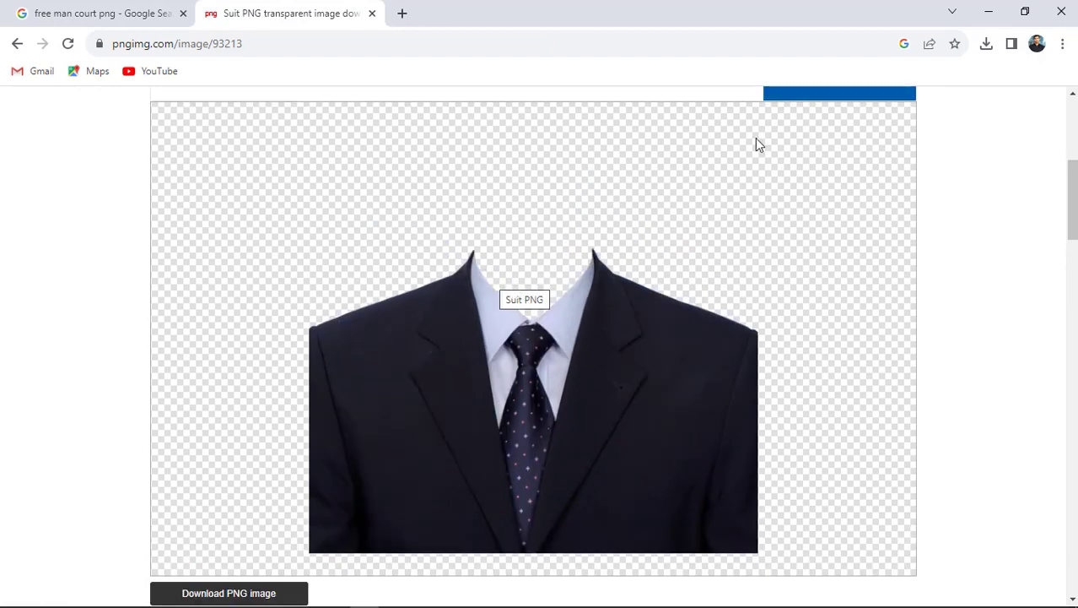
- Return to the Google results and search for "passport size photo" instead
click(118, 15)
scroll(200, 216, up, 1)
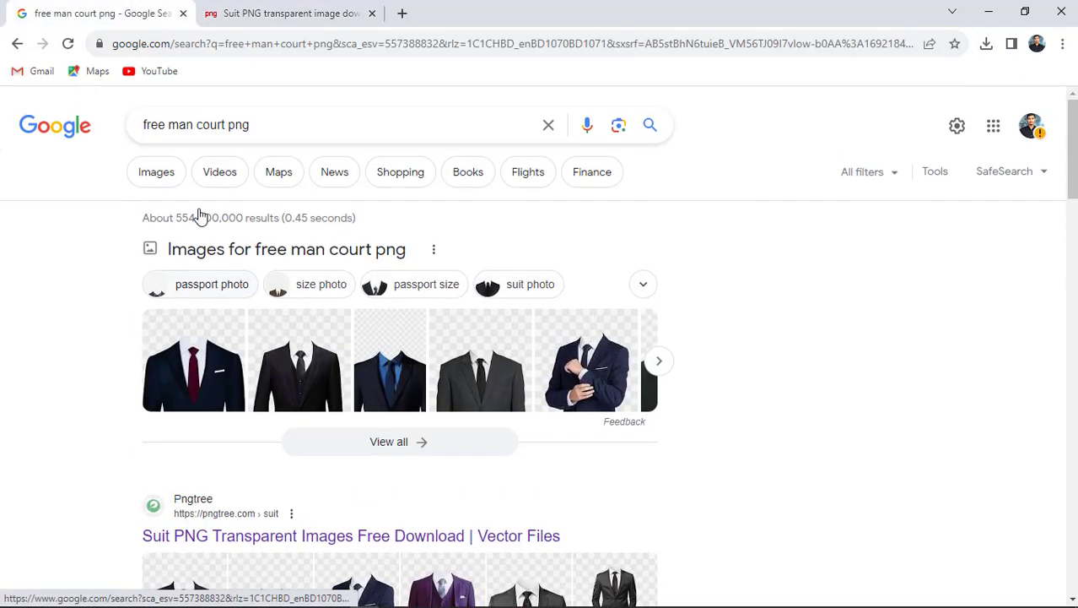
click(319, 121)
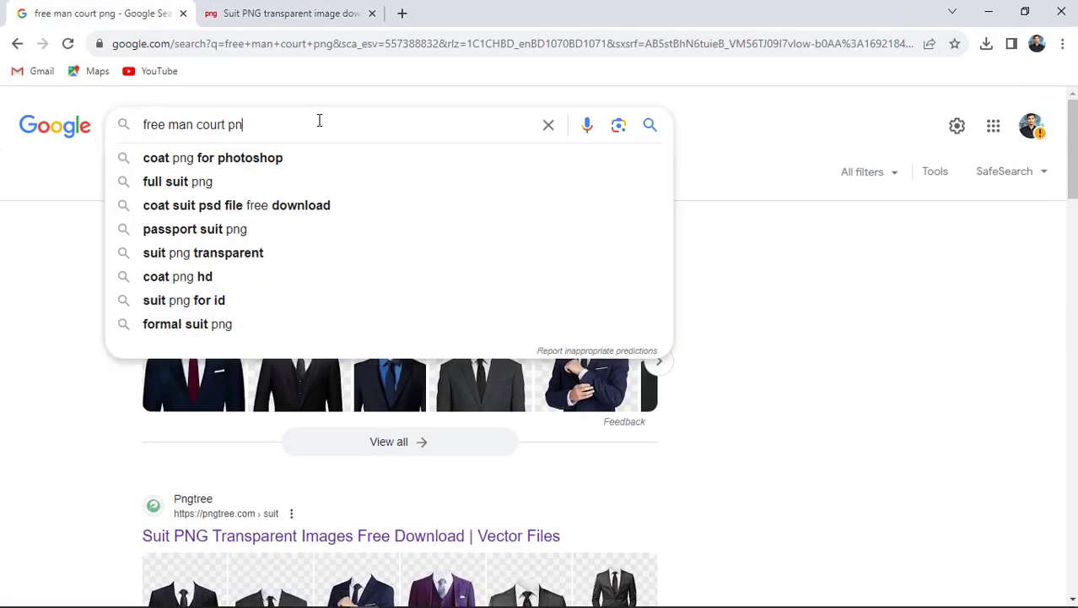
key(BackSpace)
key(BackSpace)
key(BackSpace)
key(BackSpace)
key(BackSpace)
key(BackSpace)
key(BackSpace)
key(BackSpace)
key(BackSpace)
key(BackSpace)
key(BackSpace)
key(BackSpace)
key(BackSpace)
key(BackSpace)
key(BackSpace)
key(BackSpace)
key(BackSpace)
text(p)
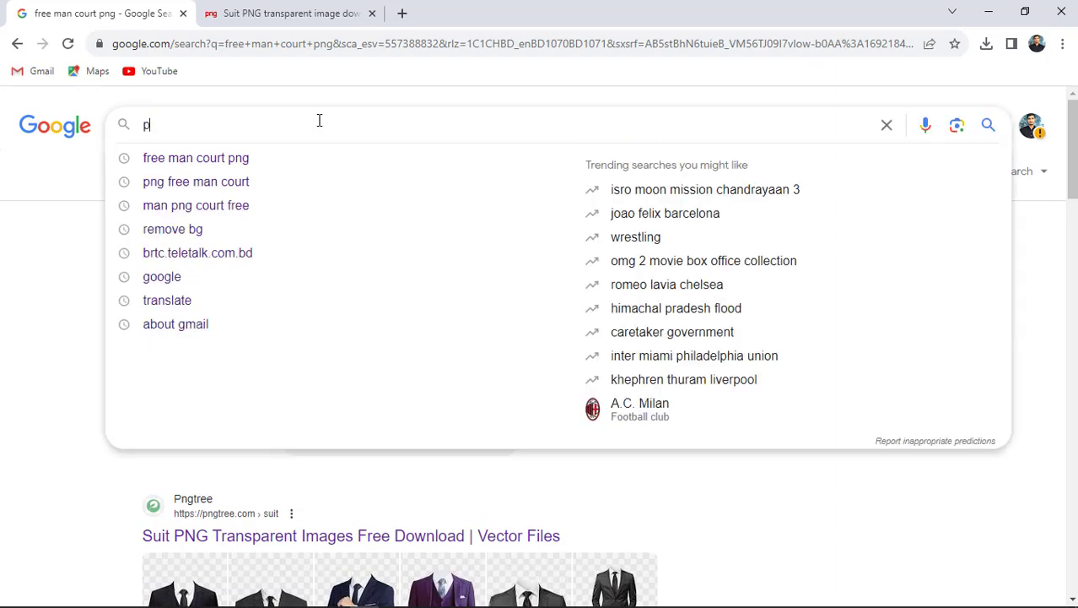
text(asspo)
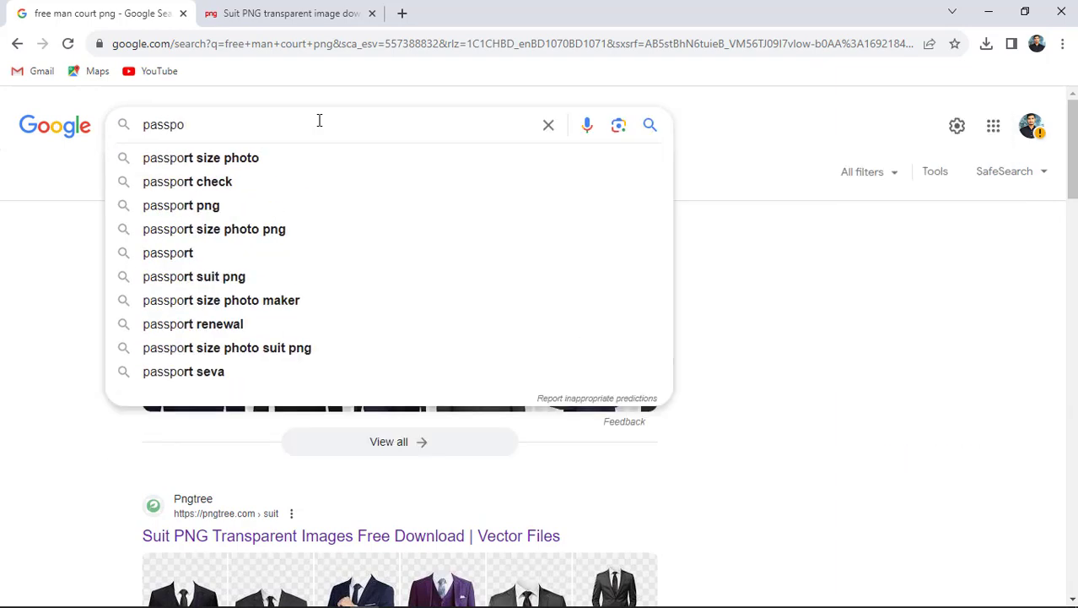
click(280, 160)
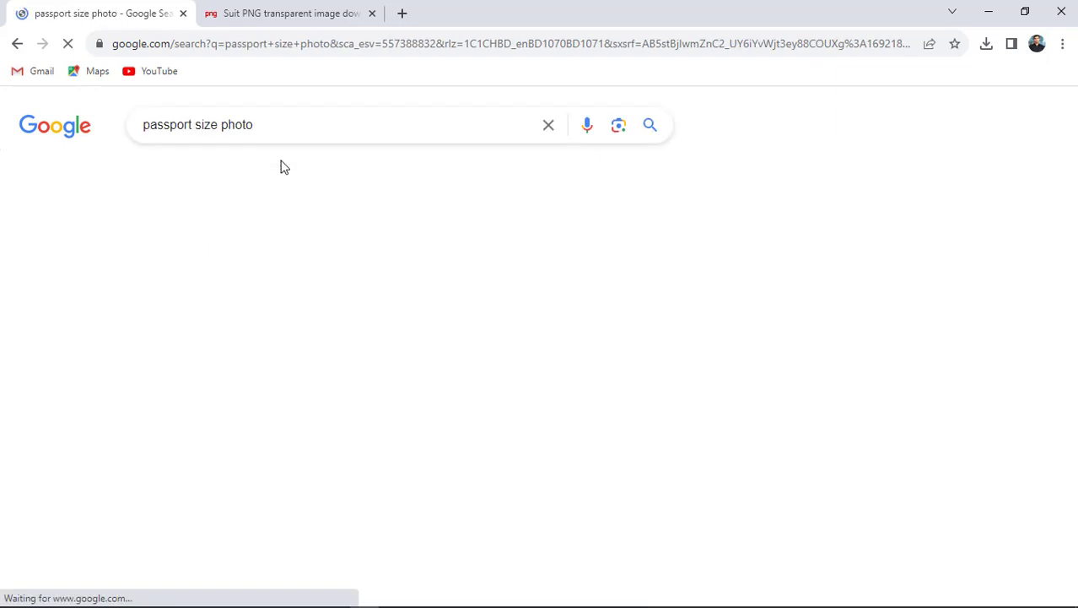
- Open the Cutout.Pro passport photo maker result in a new tab and examine its features and supported print paper sizes
scroll(368, 242, down, 1)
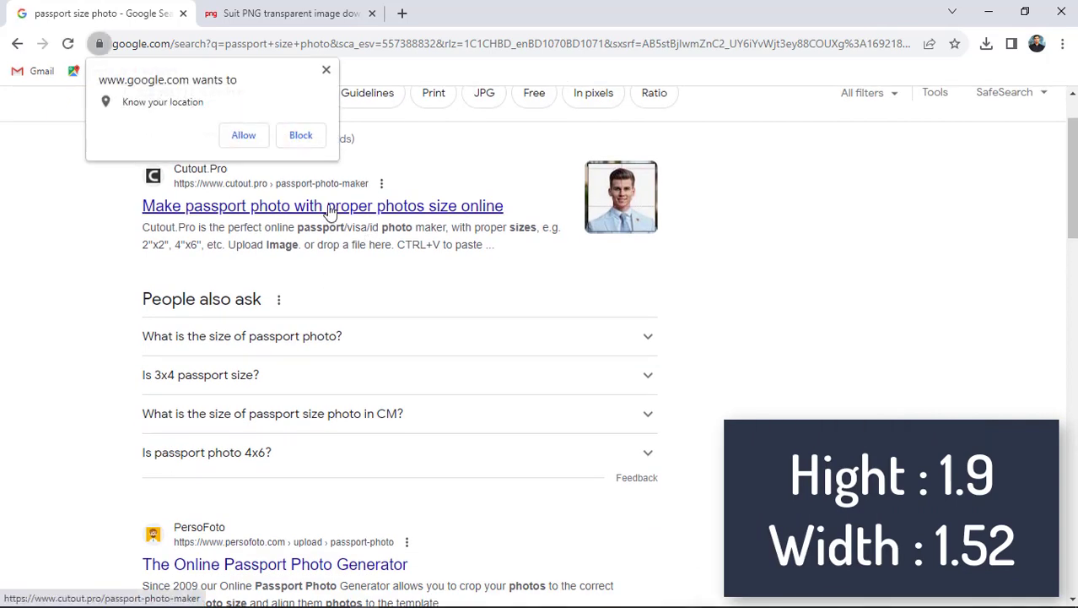
right_click(329, 211)
click(363, 218)
key(ctrl+Tab)
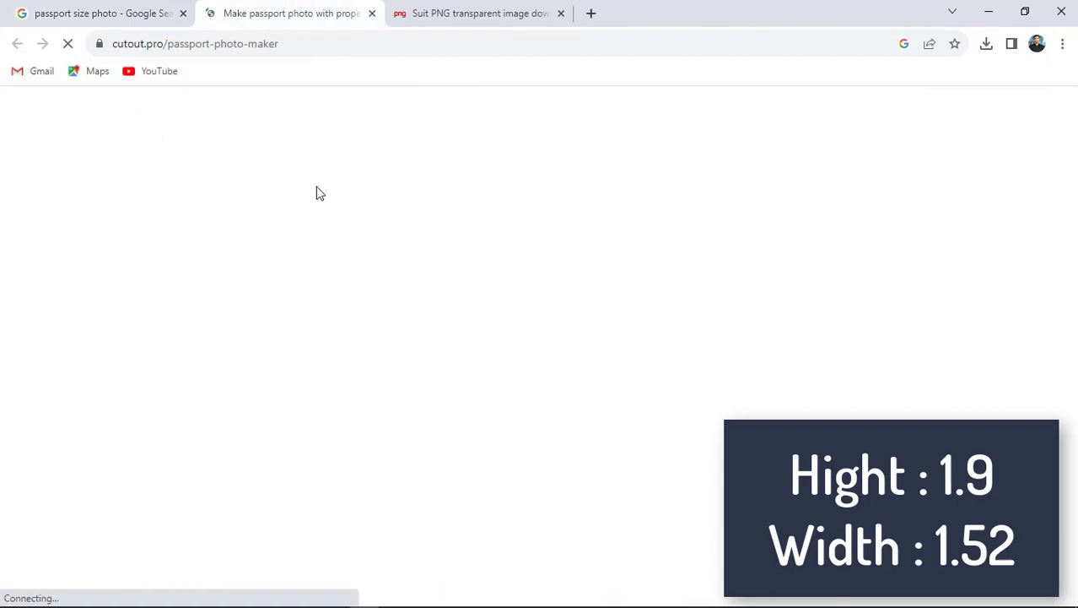
scroll(444, 278, down, 2)
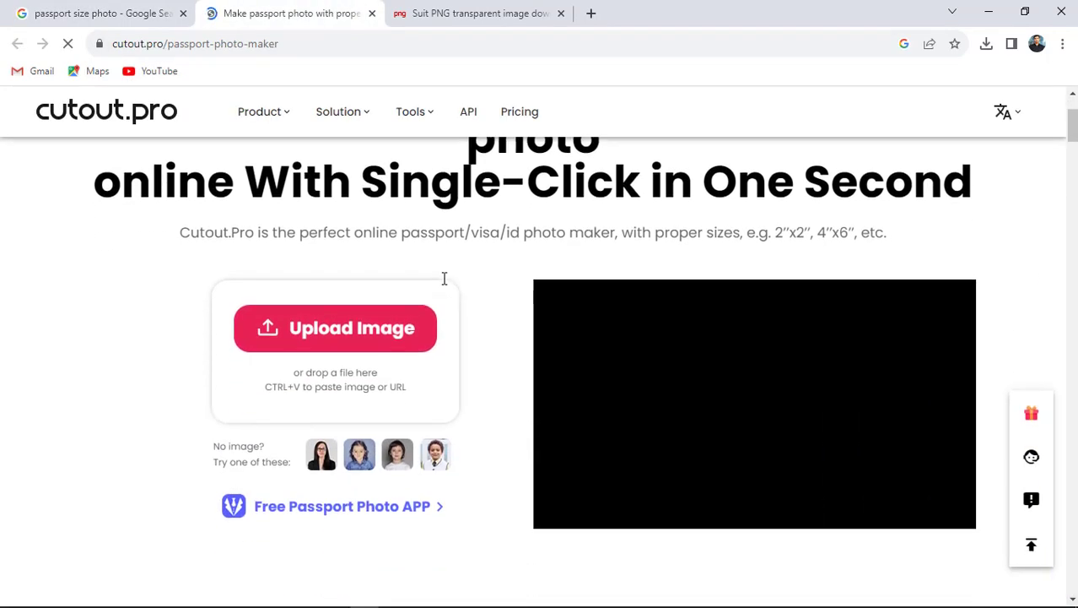
scroll(444, 282, down, 4)
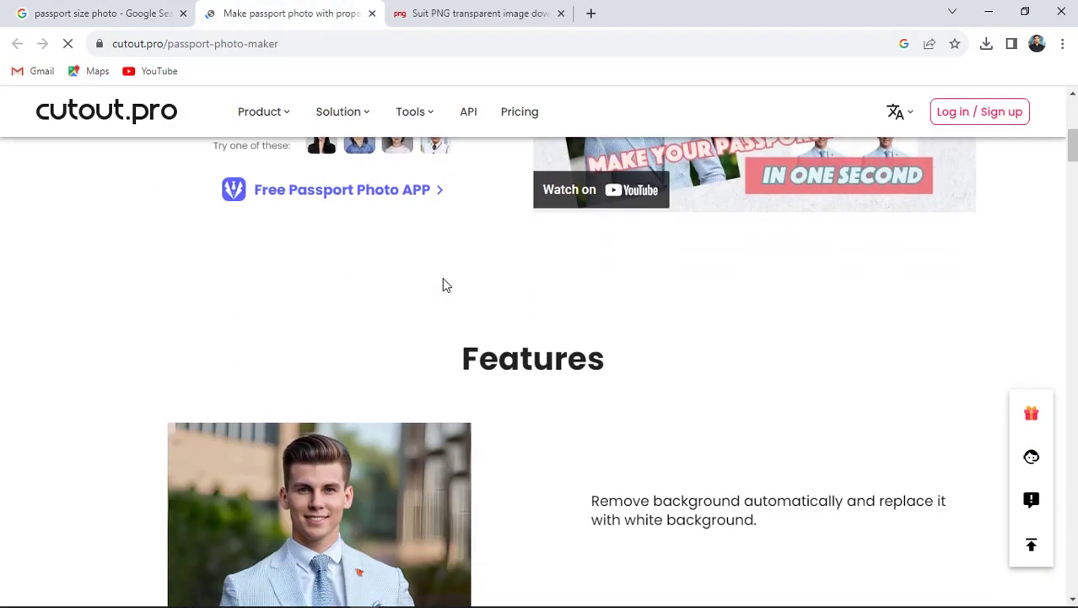
scroll(446, 285, down, 5)
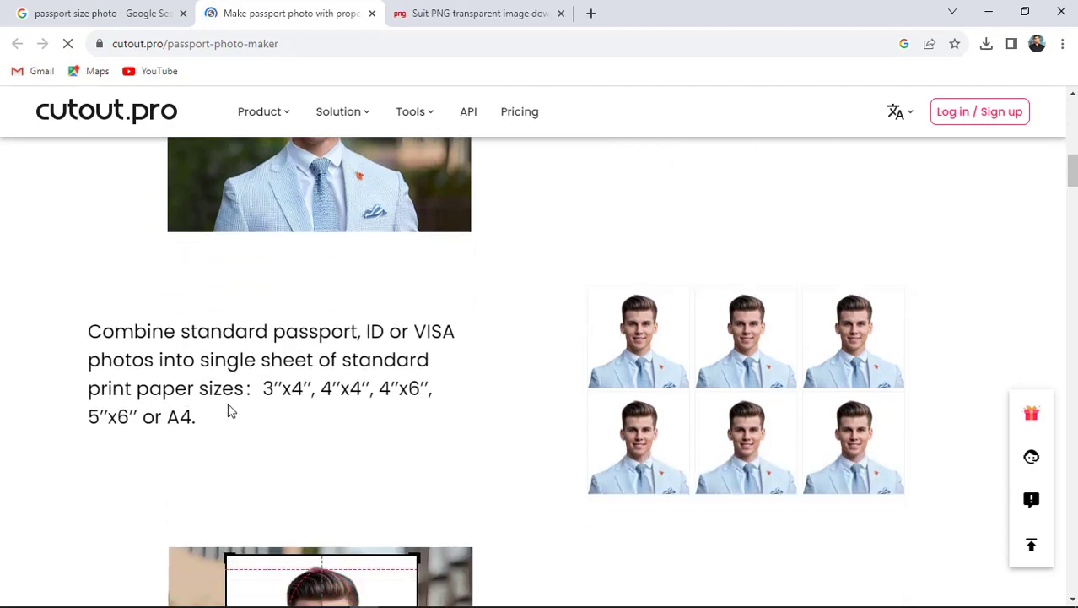